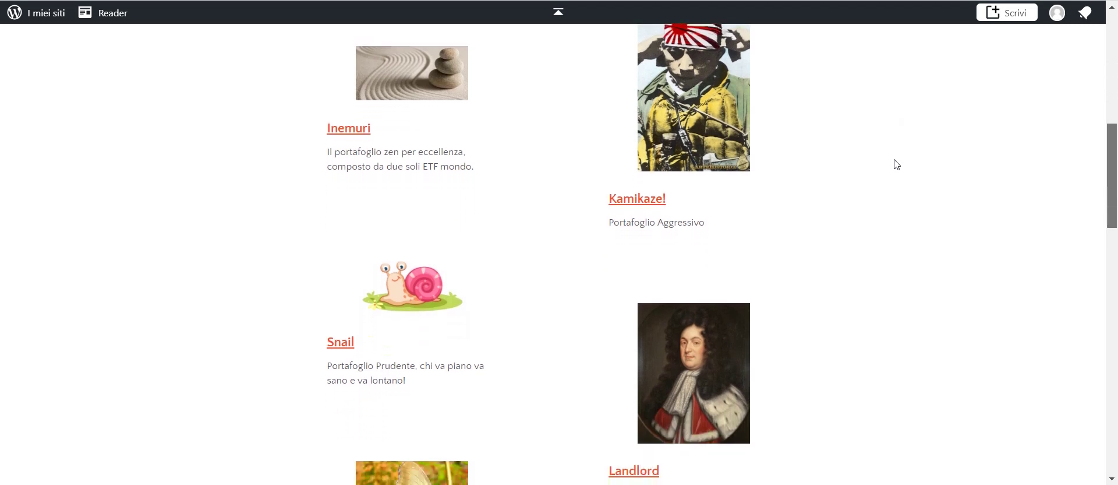
- Look through the portfolio list on the web page, from Inemuri and Kamikaze! down to Portafogli Classici
scroll(897, 186, down, 1)
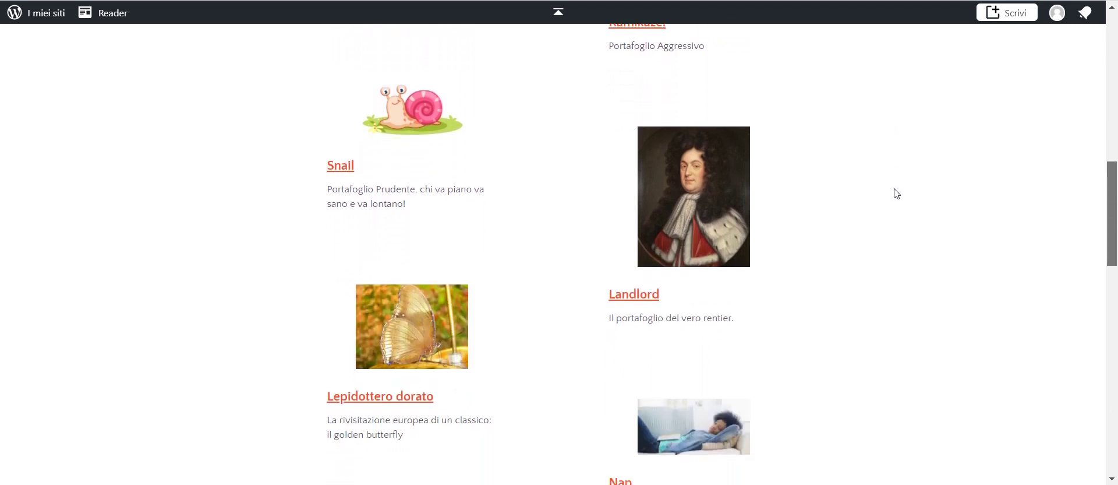
scroll(896, 193, down, 2)
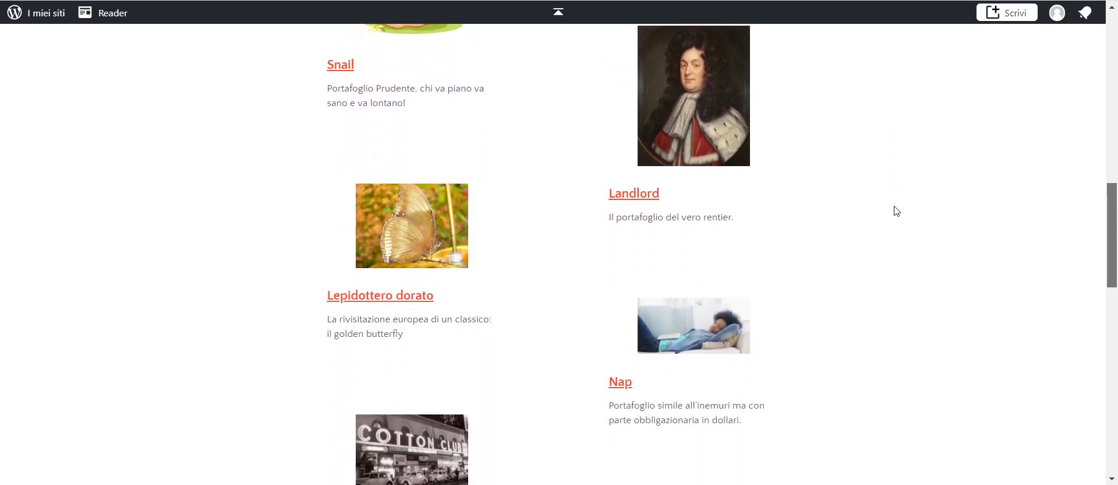
scroll(896, 215, down, 1)
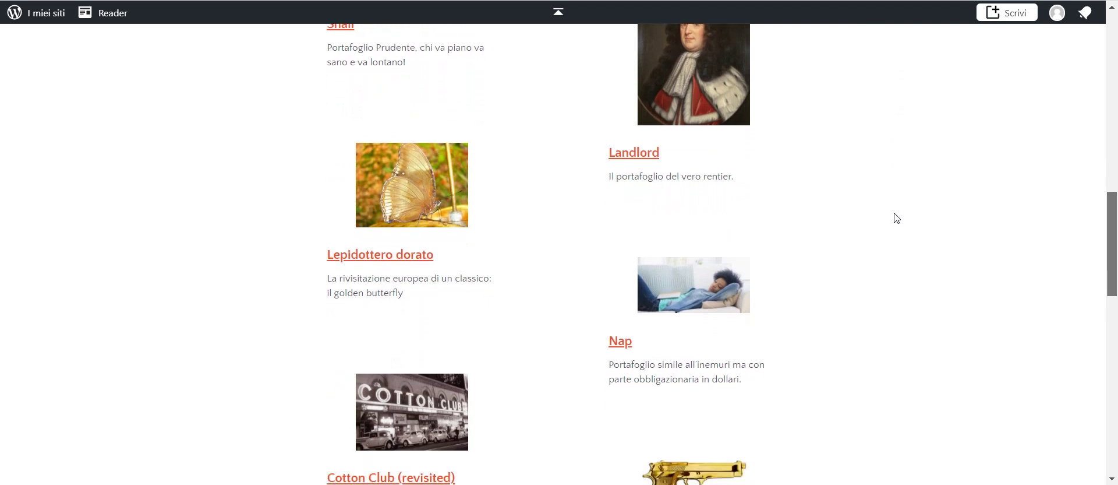
scroll(896, 218, up, 1)
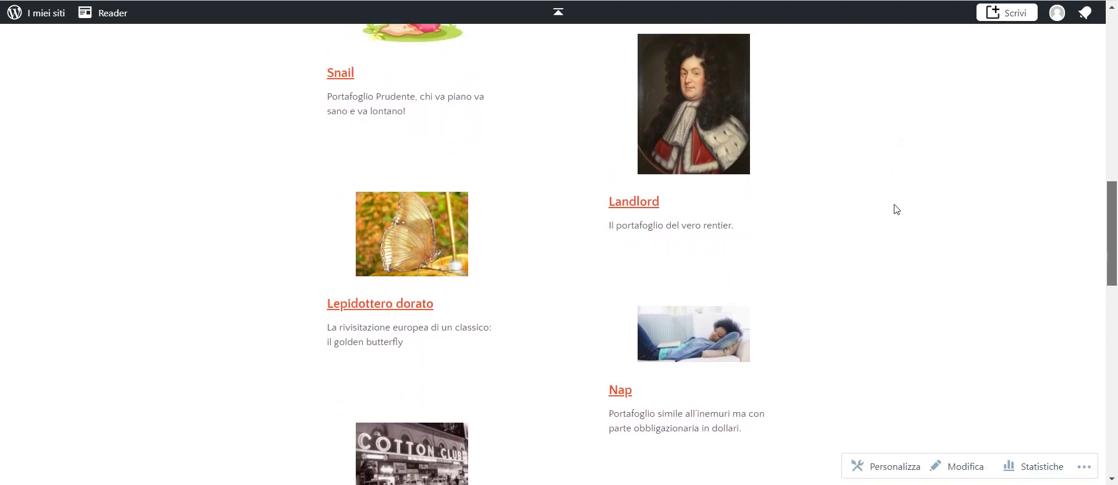
scroll(896, 210, down, 2)
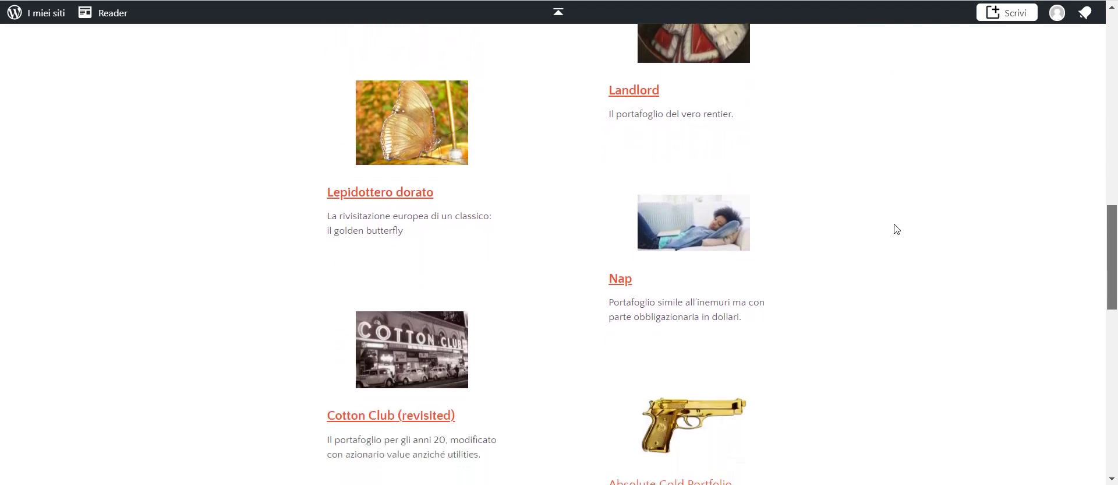
scroll(896, 230, down, 2)
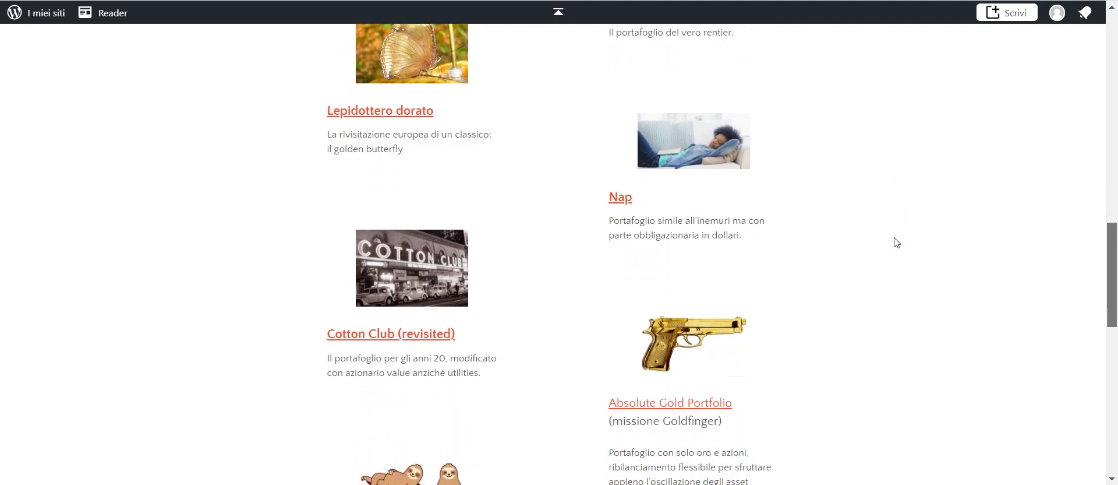
scroll(896, 242, down, 1)
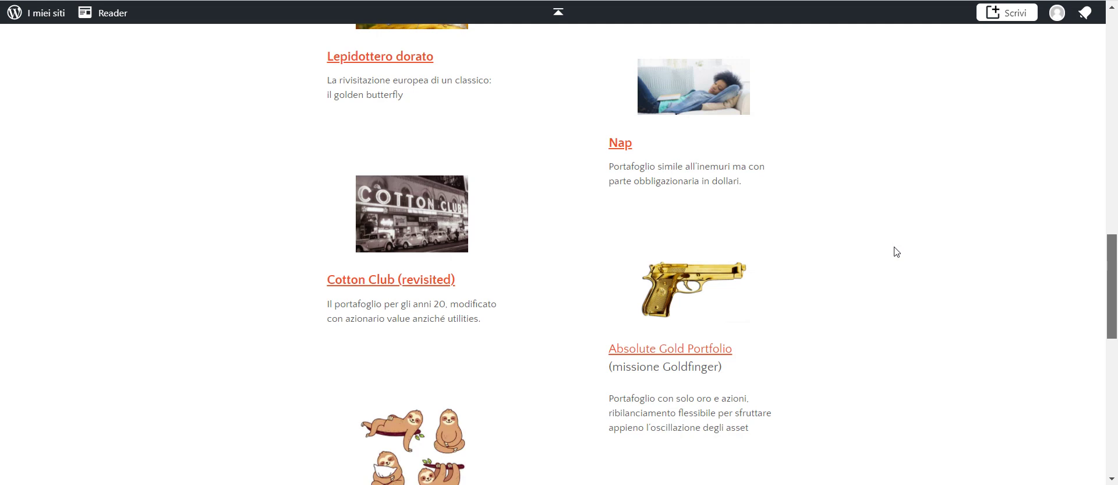
scroll(897, 252, down, 1)
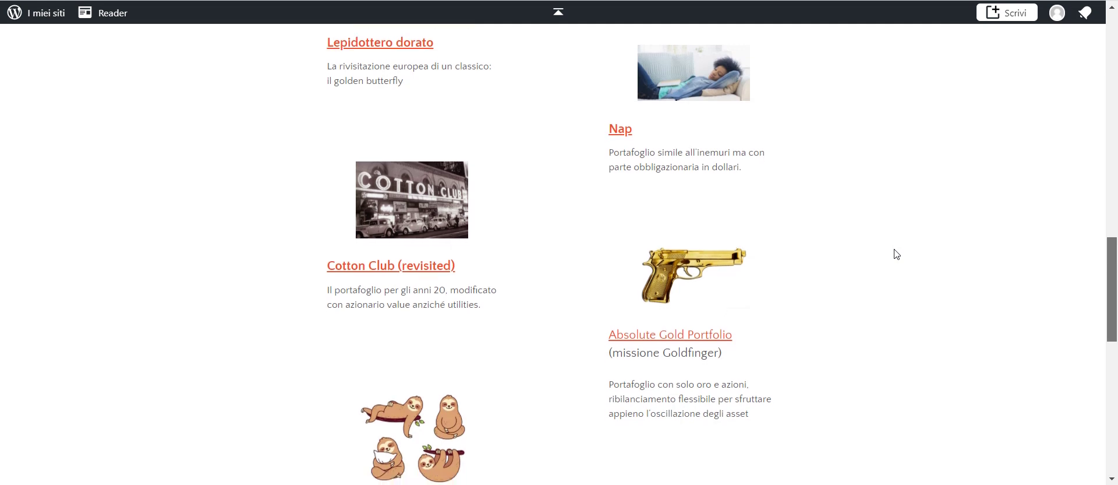
scroll(896, 255, down, 1)
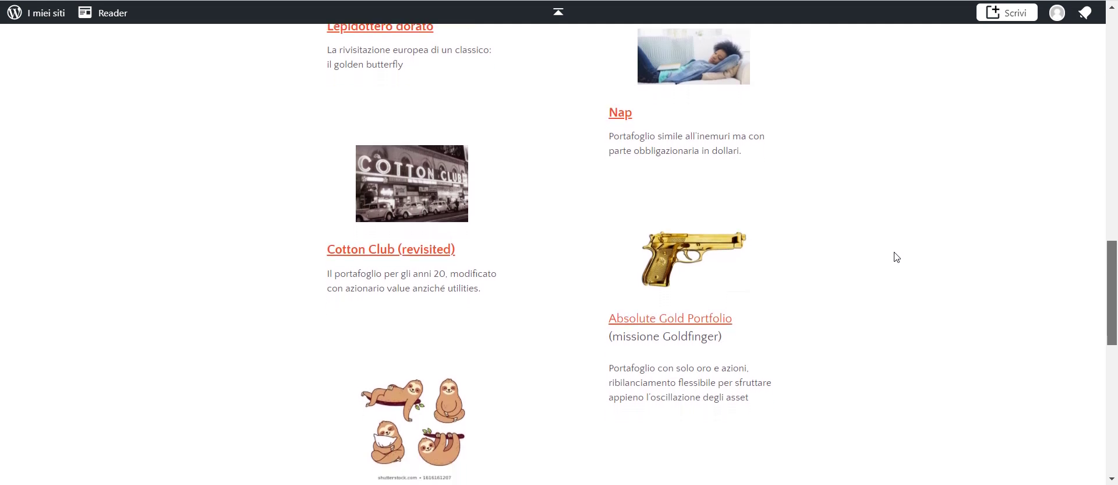
scroll(896, 263, down, 1)
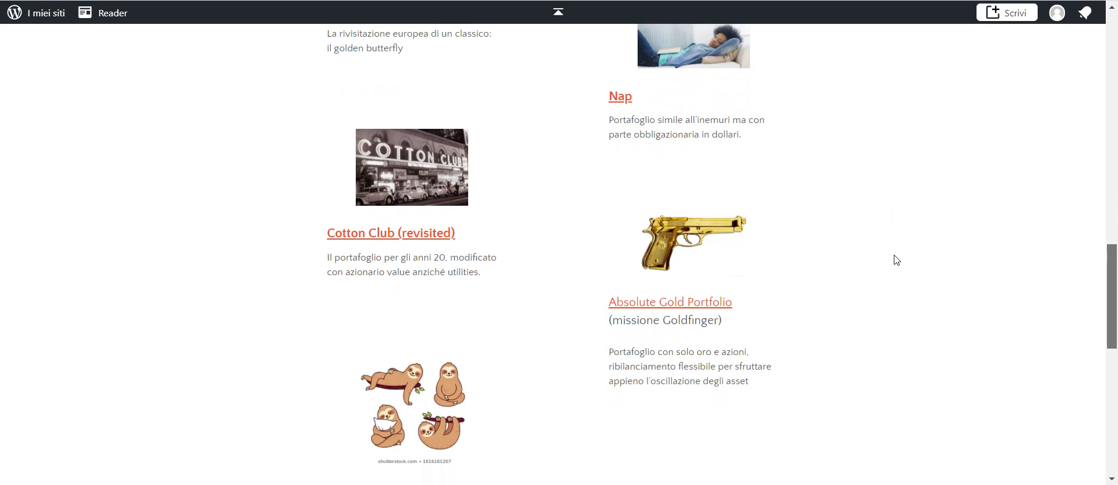
scroll(897, 263, down, 1)
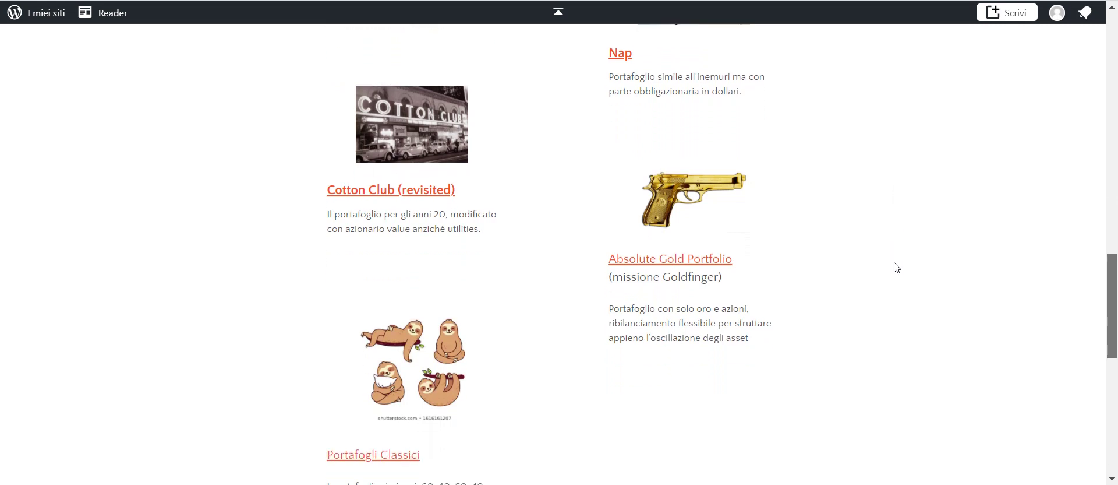
scroll(896, 268, down, 2)
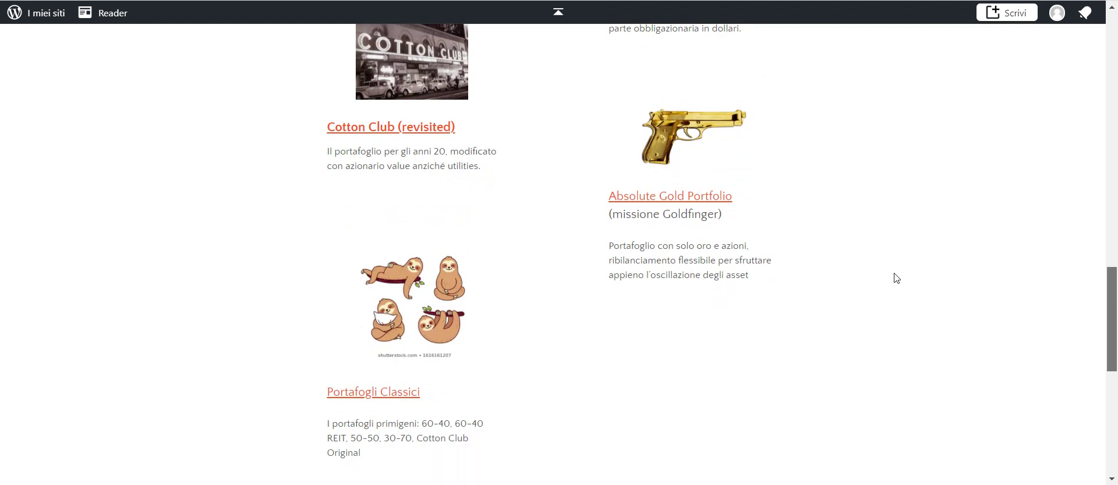
scroll(896, 278, down, 1)
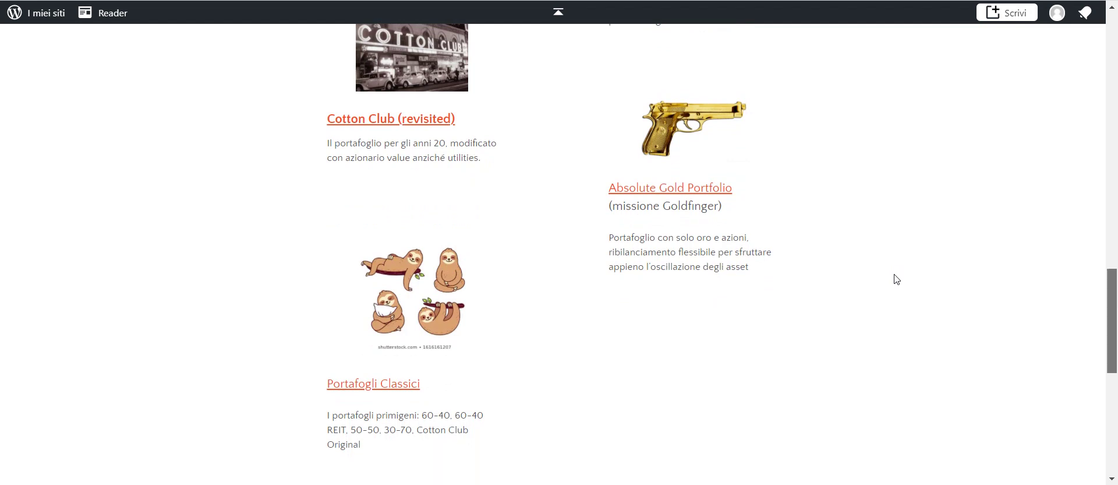
scroll(896, 279, down, 1)
- Go back up to the Lepidottero dorato and Landlord entries and review the list down to Portafogli Classici again
scroll(896, 285, up, 3)
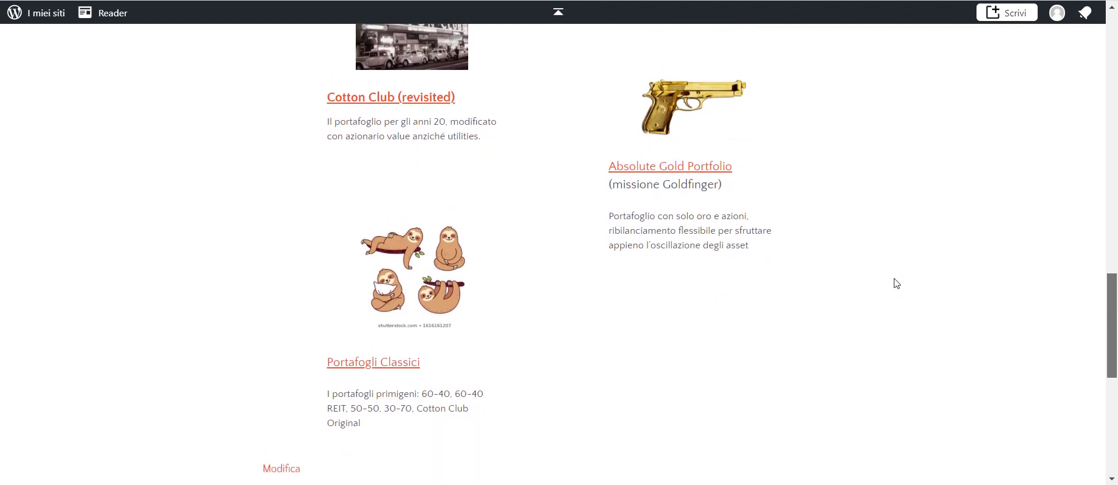
scroll(897, 262, up, 5)
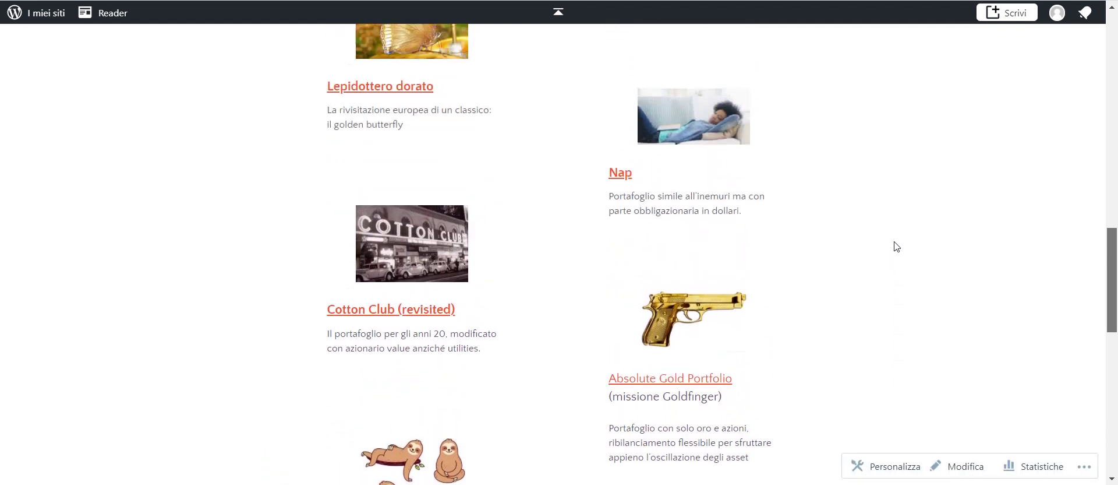
scroll(897, 233, up, 2)
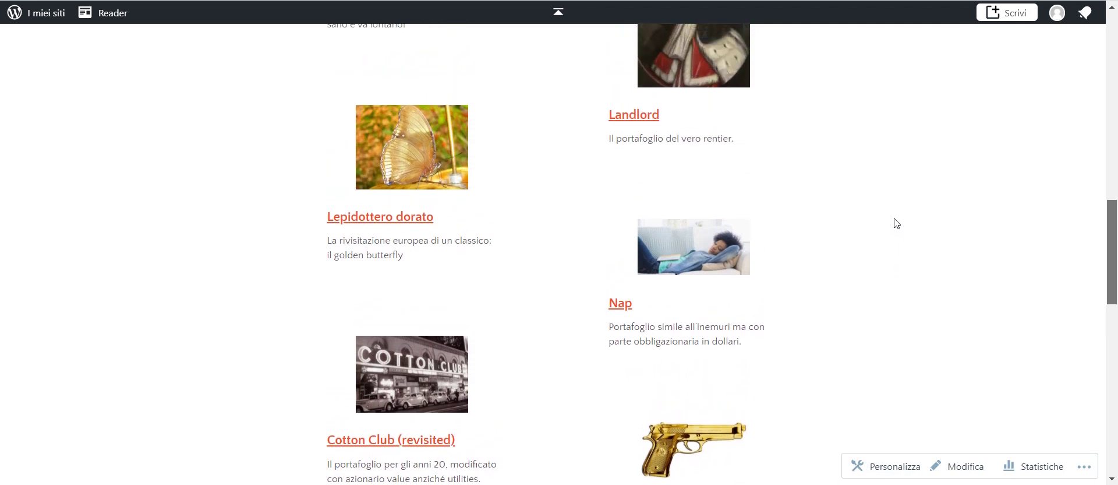
scroll(895, 227, down, 3)
scroll(896, 240, down, 4)
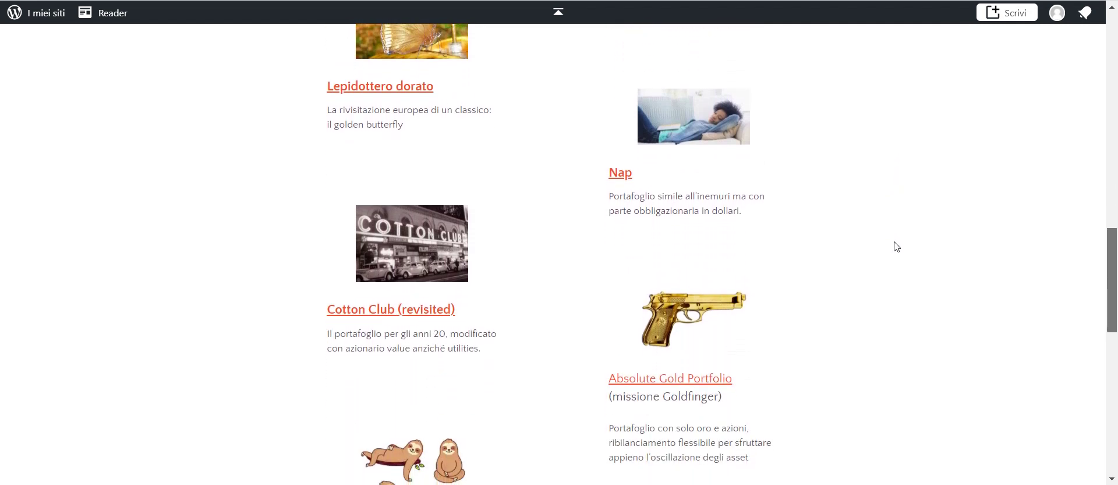
scroll(896, 269, down, 2)
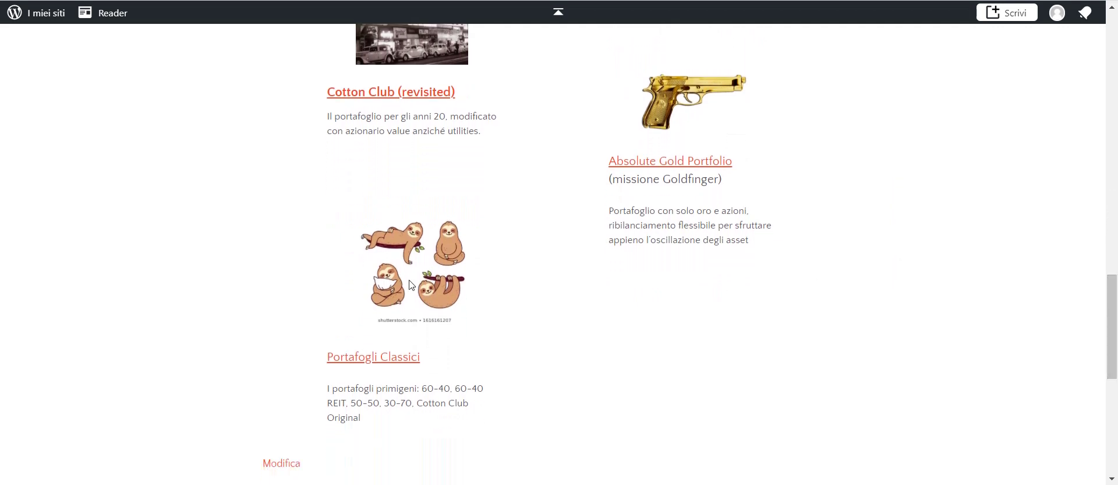
- Switch to the Lazy sheet of Money2021 in Google Sheets and examine the 60 - 40 portfolio's ETFs, codes and 30/12/2009 price
click(306, 281)
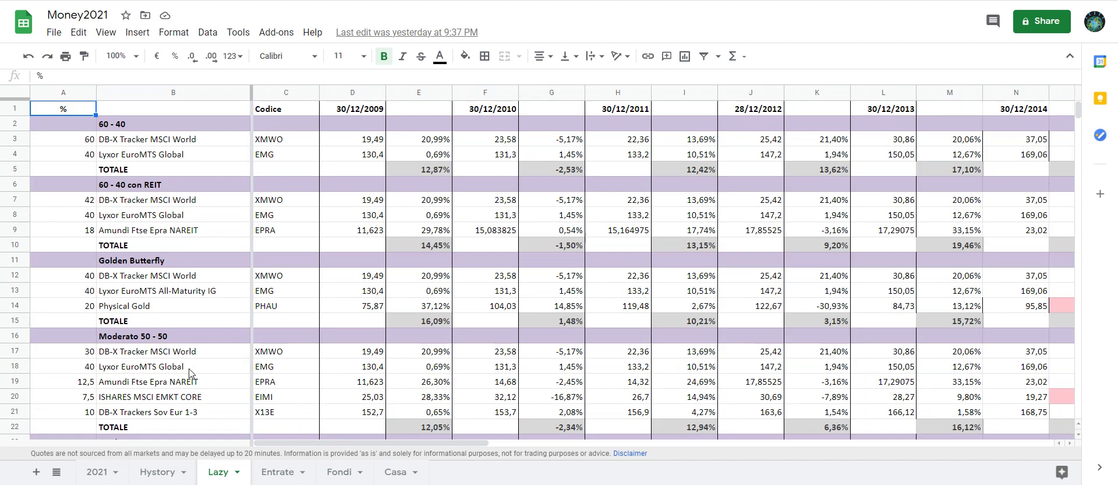
key(Down)
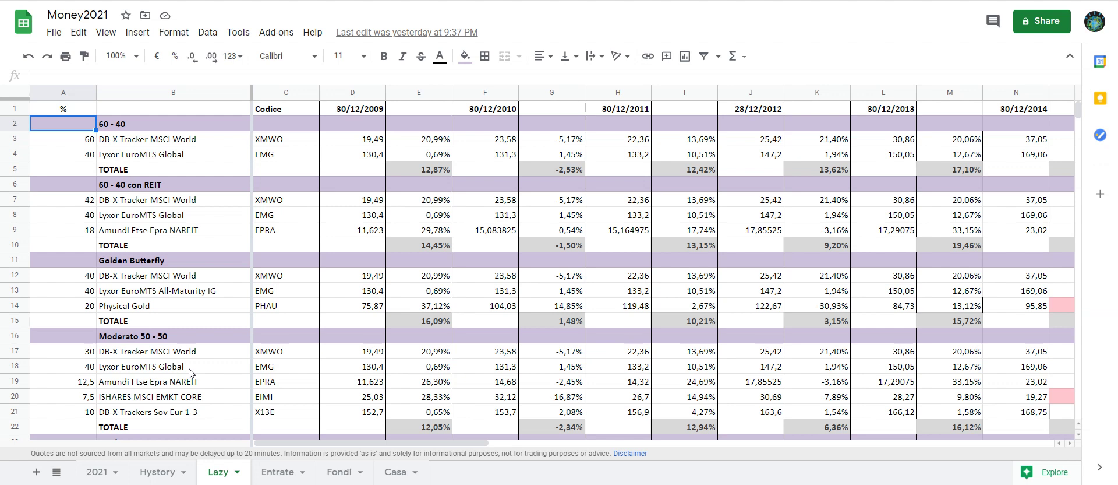
key(Right)
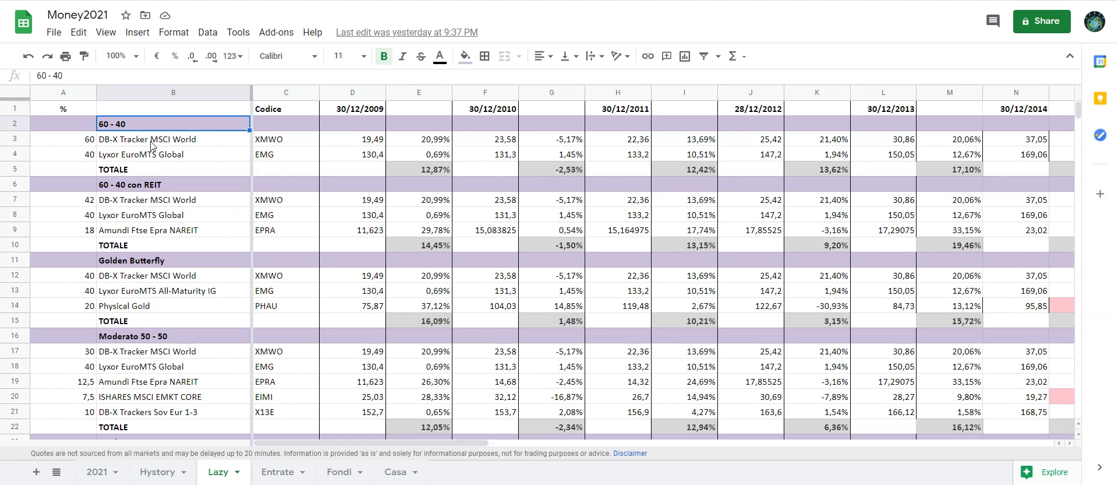
key(Down)
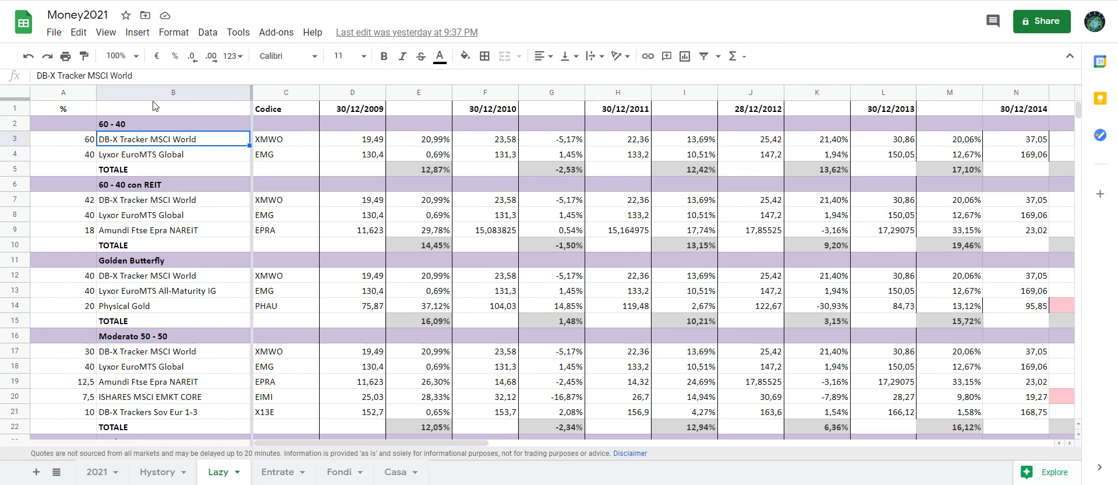
key(Down)
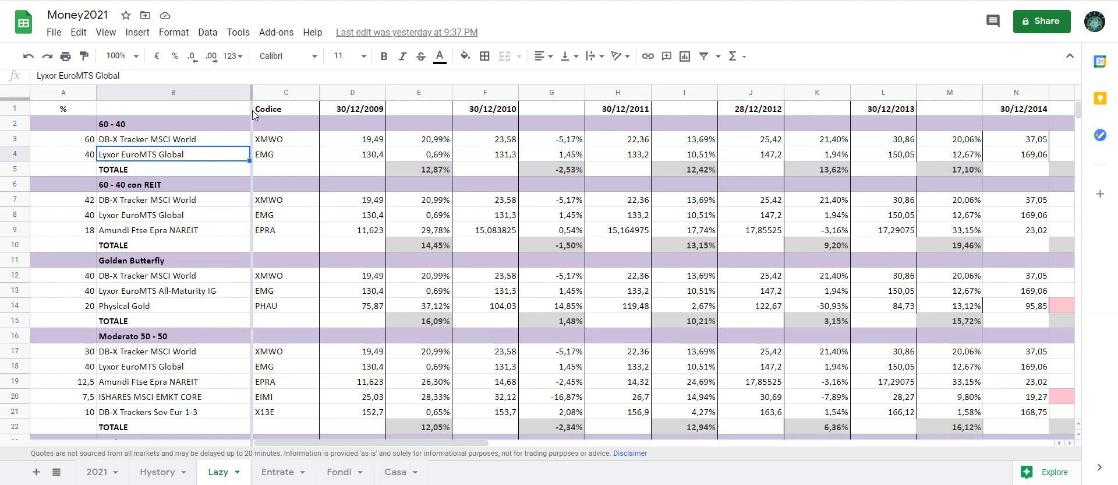
key(Tab)
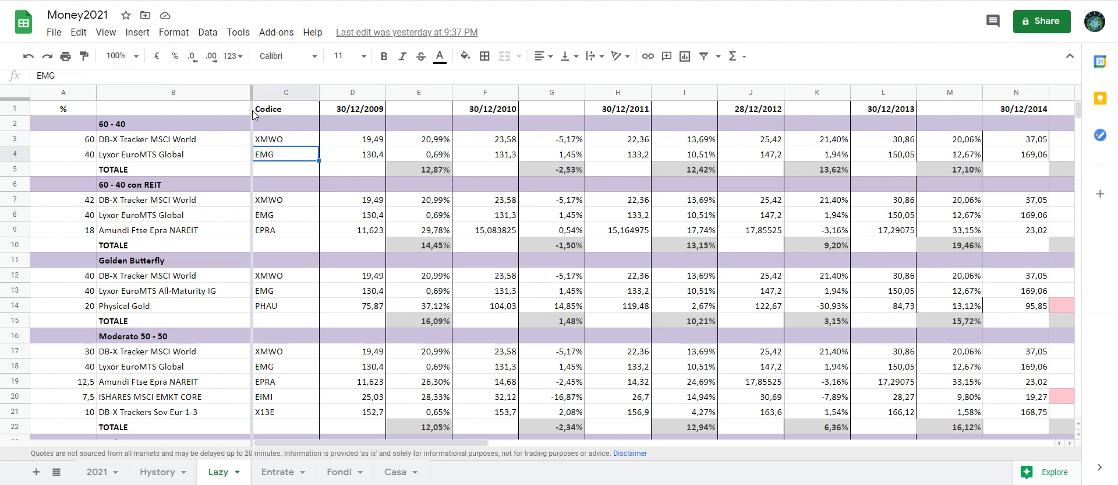
key(Tab)
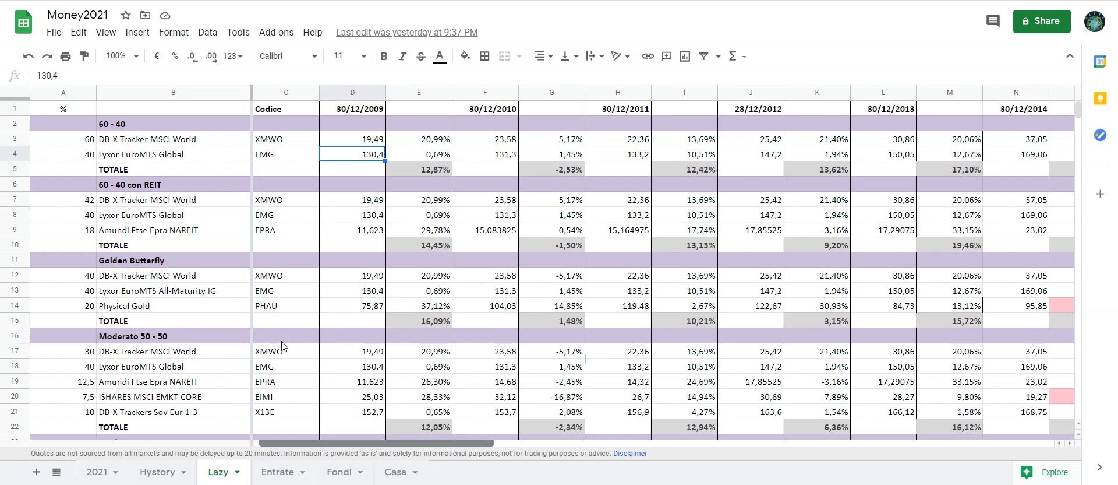
- Examine the yearly prices and returns of the portfolios from 30/12/2009 through to the 2010-oggi and Annual. columns
scroll(294, 342, right, 1)
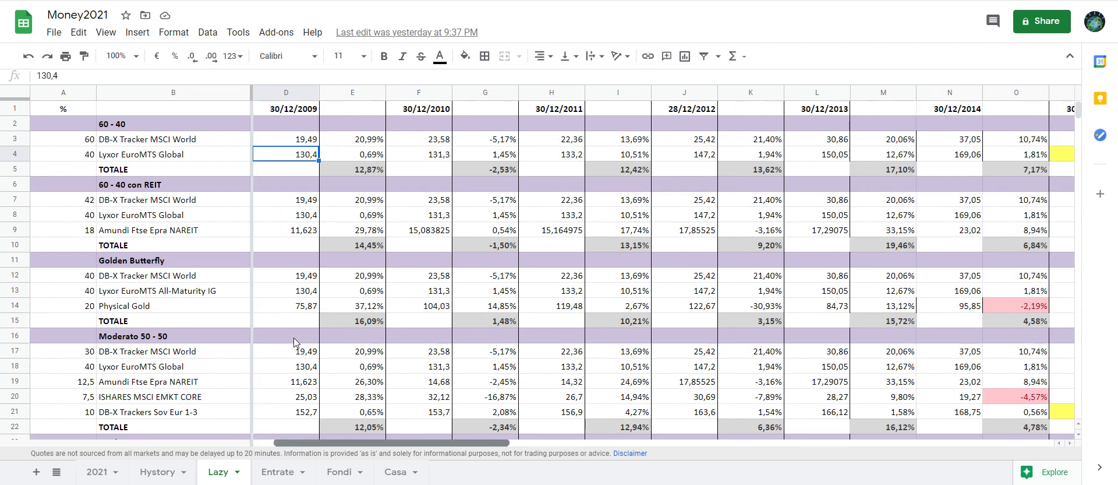
scroll(296, 342, right, 1)
scroll(300, 341, right, 1)
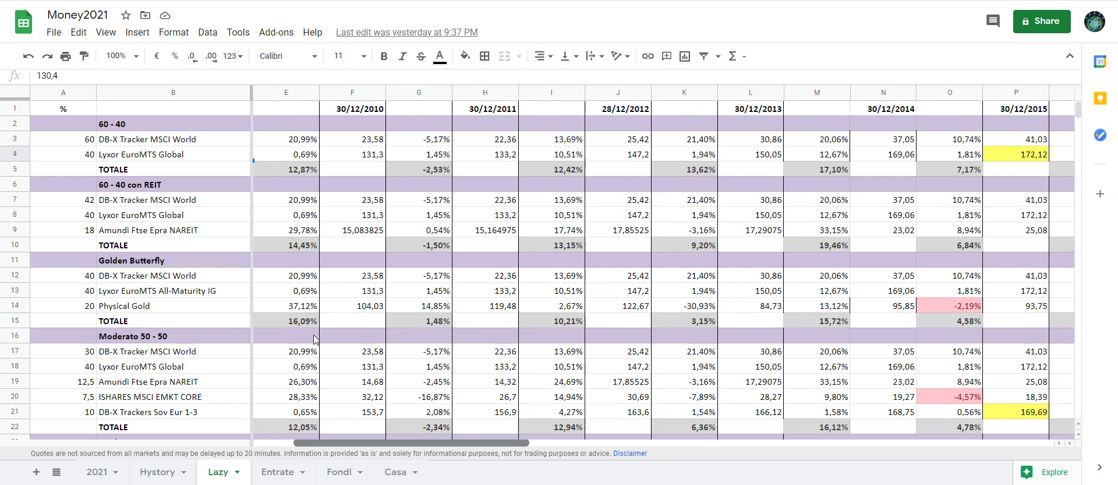
scroll(279, 337, left, 2)
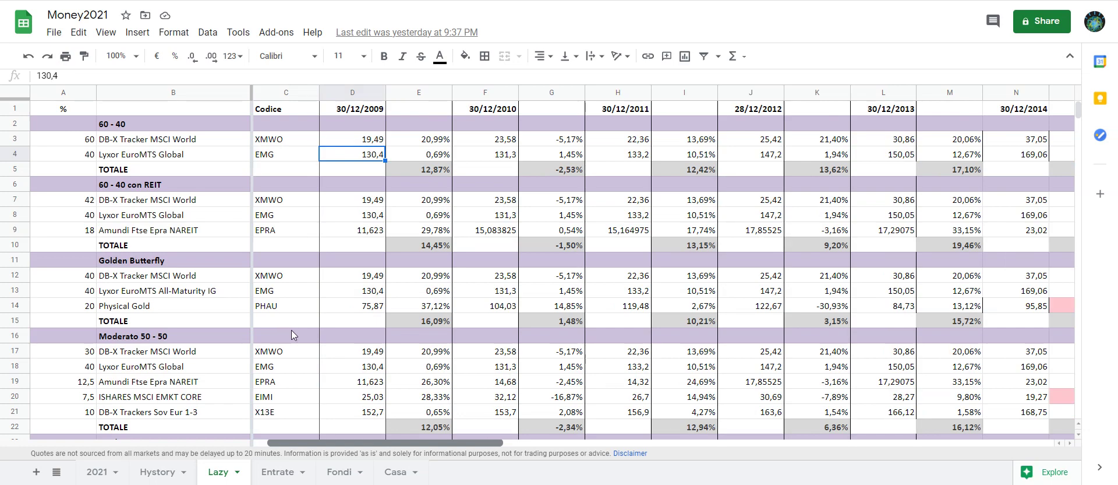
scroll(291, 330, right, 1)
scroll(326, 329, right, 20)
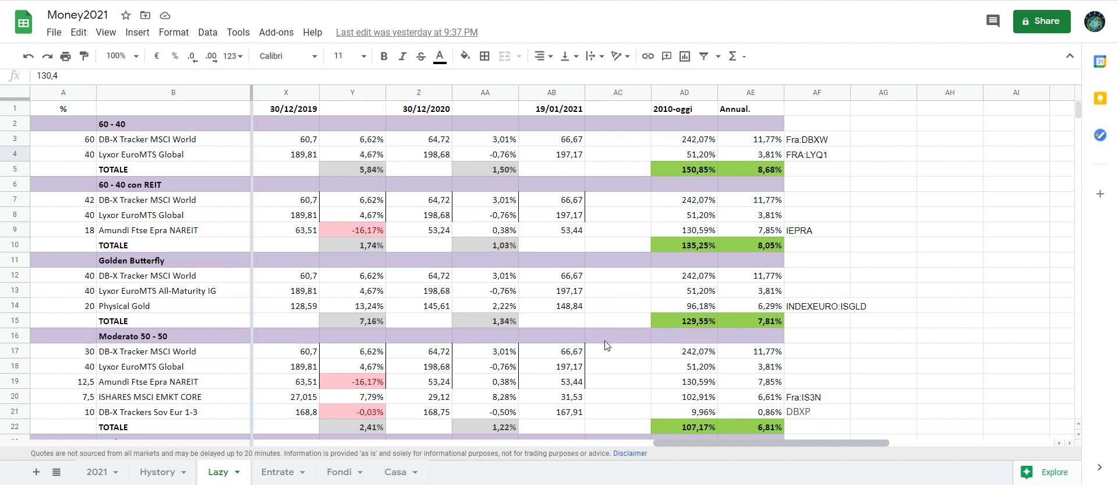
scroll(605, 344, left, 2)
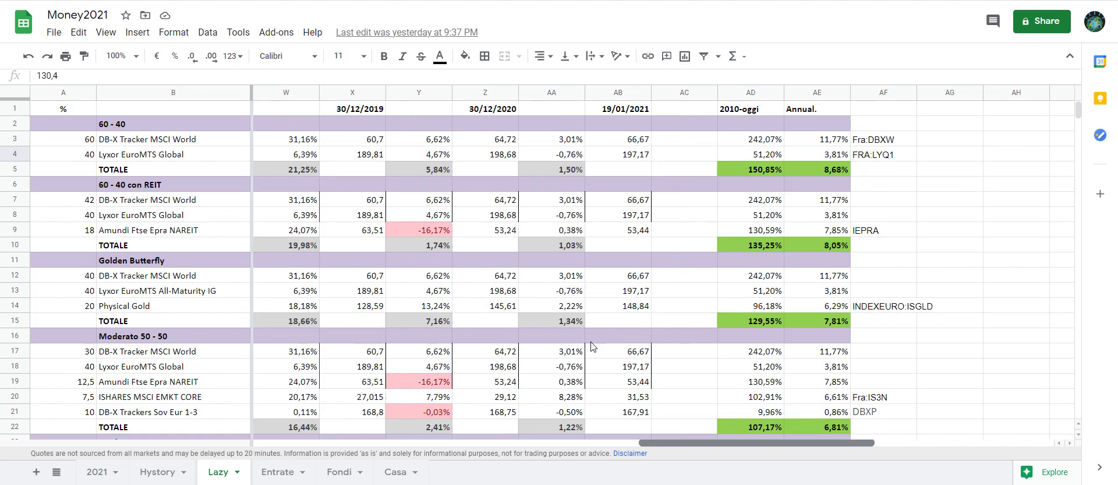
scroll(580, 347, left, 7)
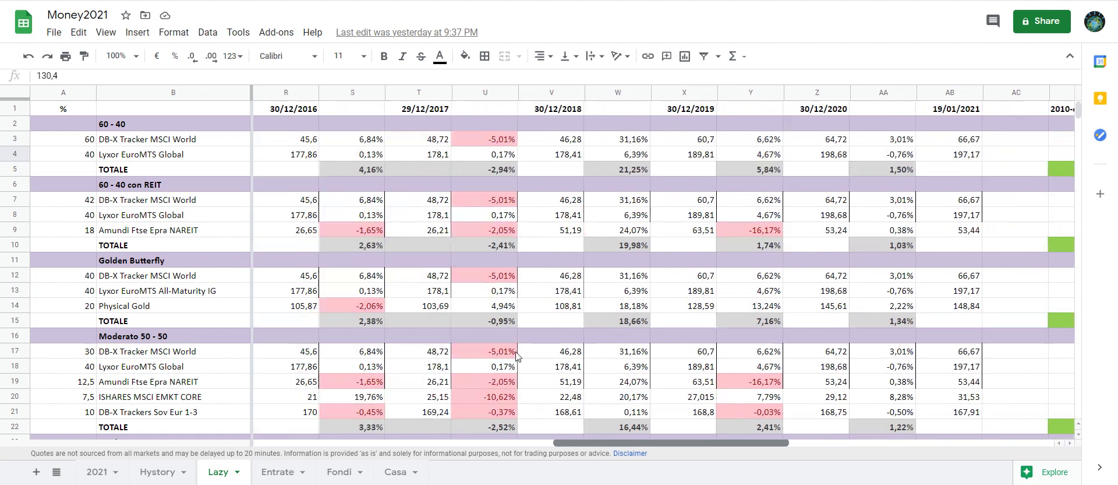
scroll(385, 367, left, 11)
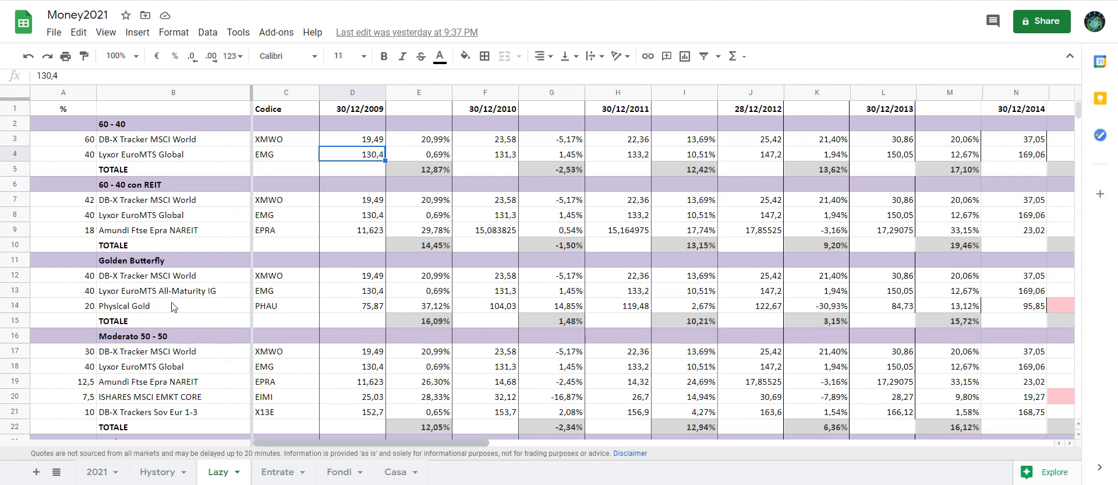
- Inspect the weight, name and code of Amundi Ftse Epra NAREIT in the 60 - 40 con REIT portfolio
key(ctrl+z)
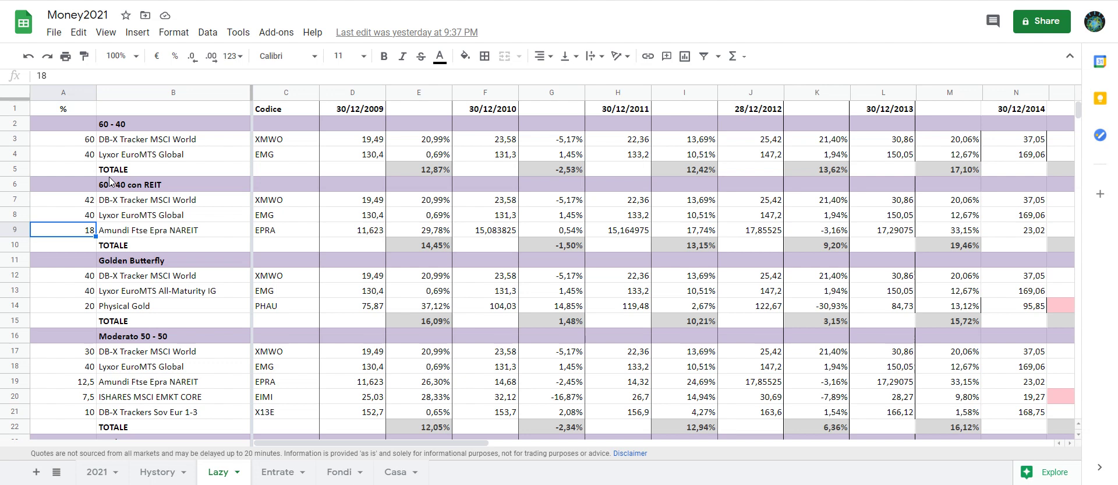
key(Right)
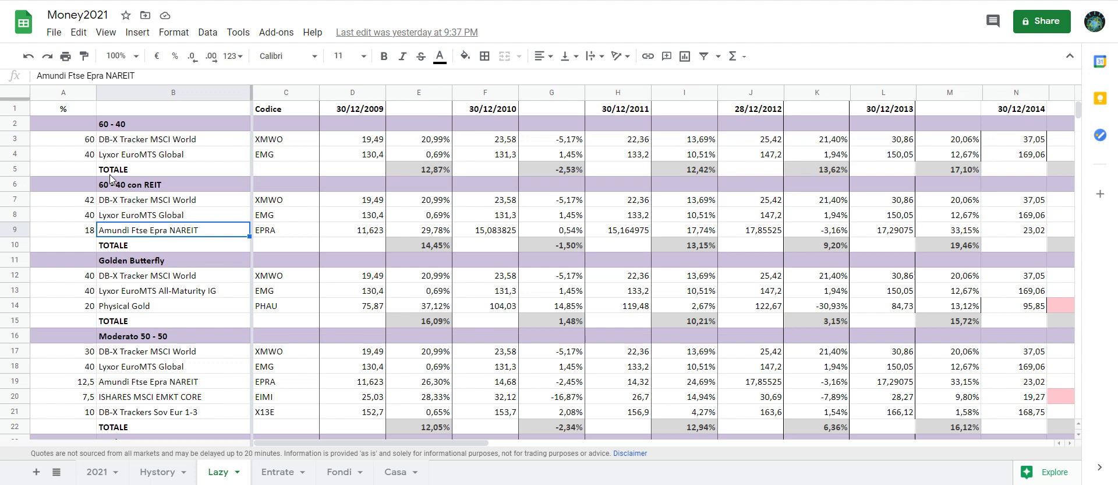
key(Right)
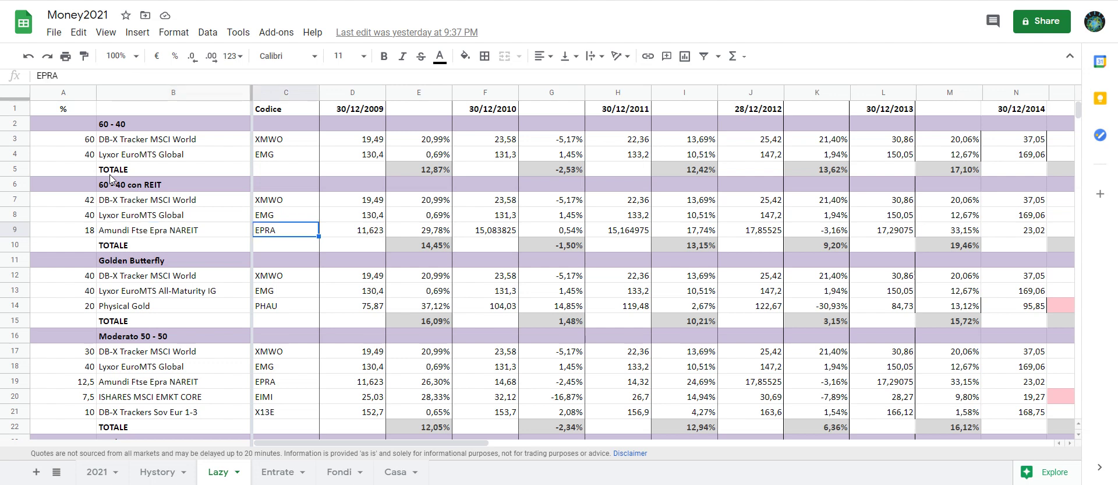
- Inspect the 30/12/2009 price, 2010 return and 30/12/2010 price of Amundi Ftse Epra NAREIT in the 60 - 40 con REIT portfolio
key(Right)
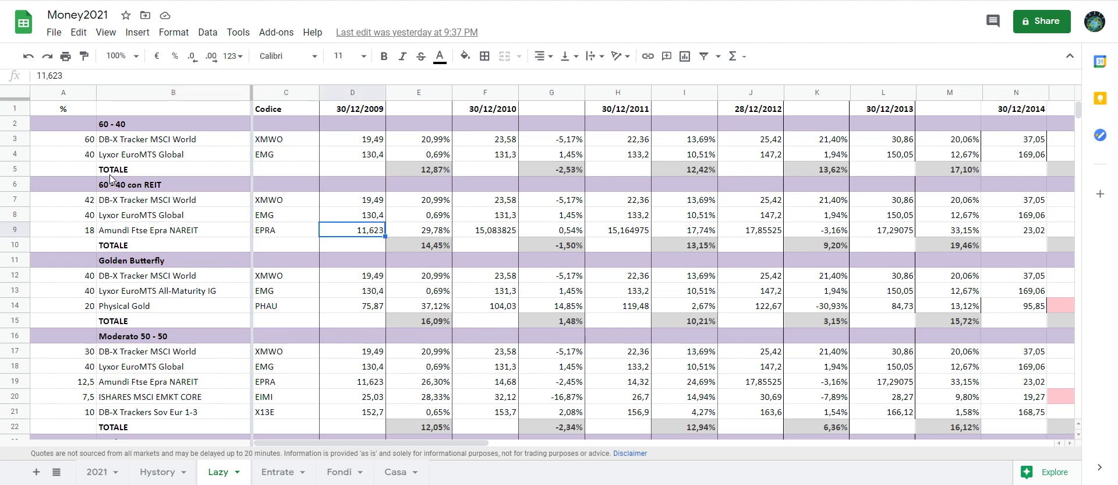
key(Right)
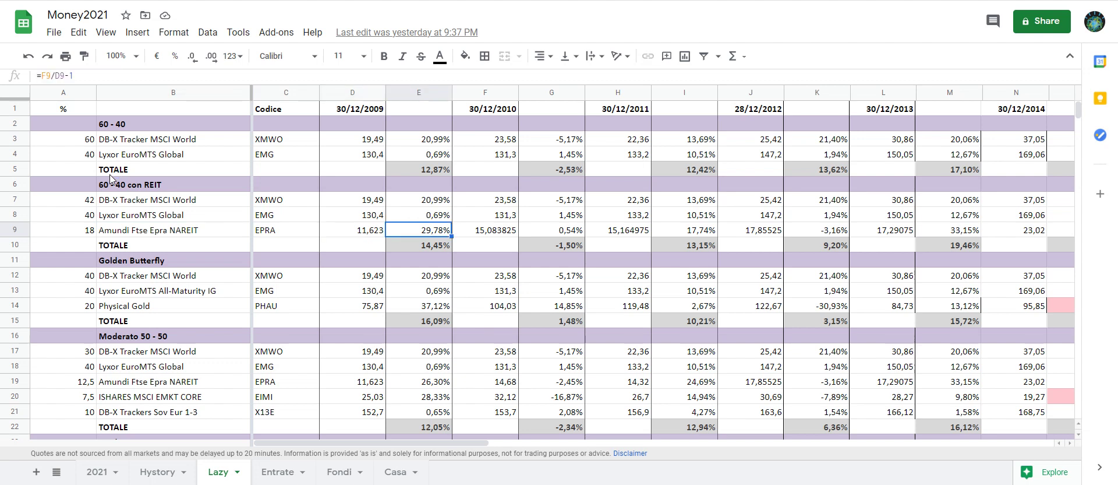
key(Right)
key(Down)
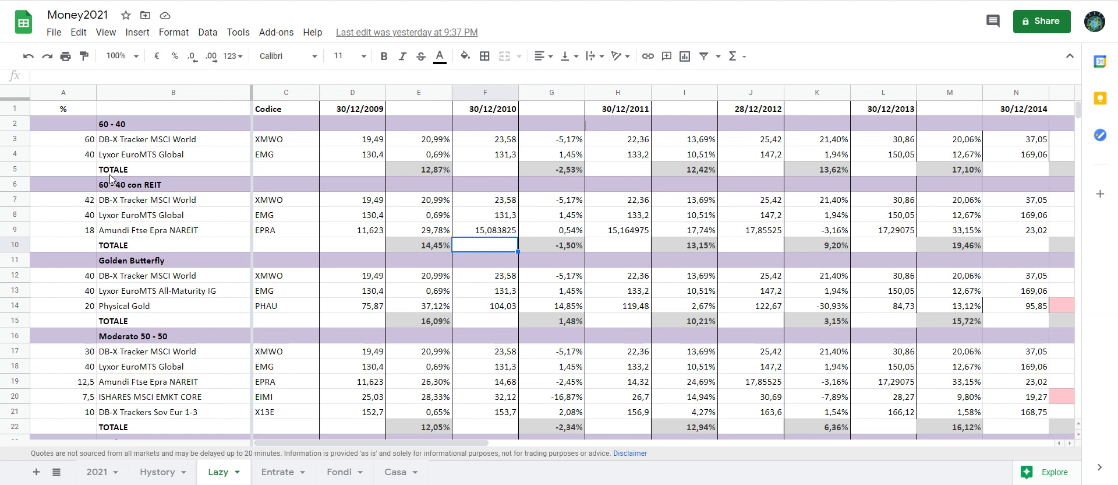
key(Down)
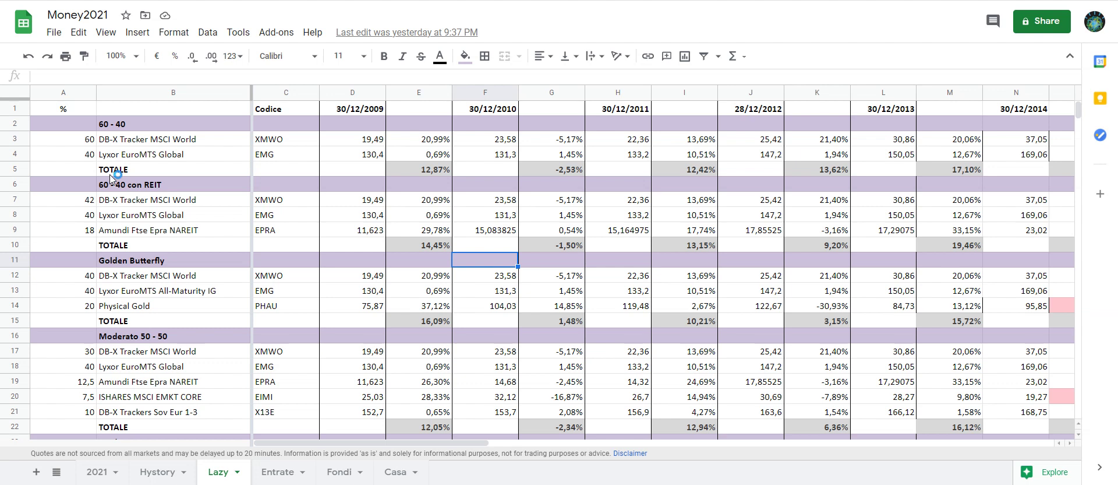
key(Up)
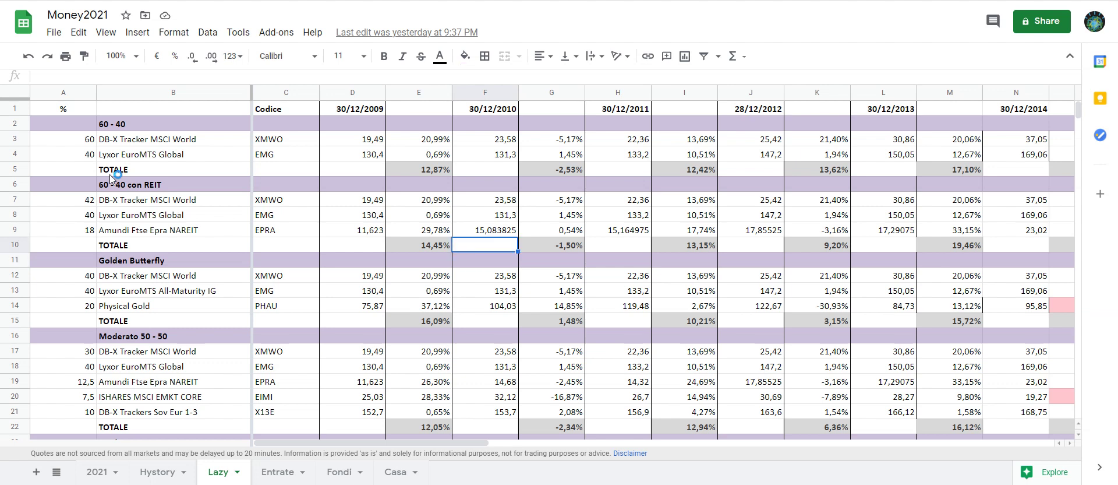
key(Up)
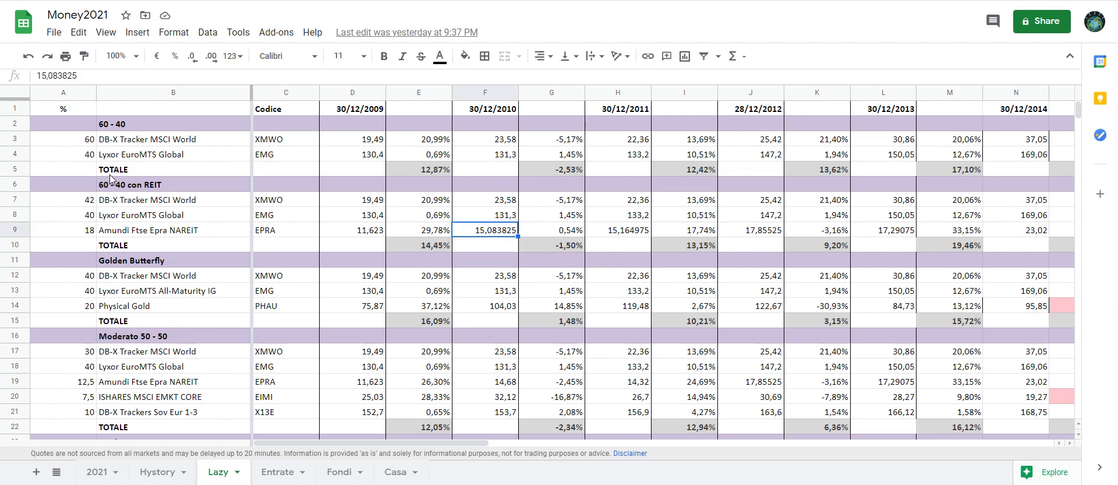
- Inspect the 2011 return of Amundi Ftse Epra NAREIT and the TOTALE row of the 60 - 40 con REIT portfolio
key(Right)
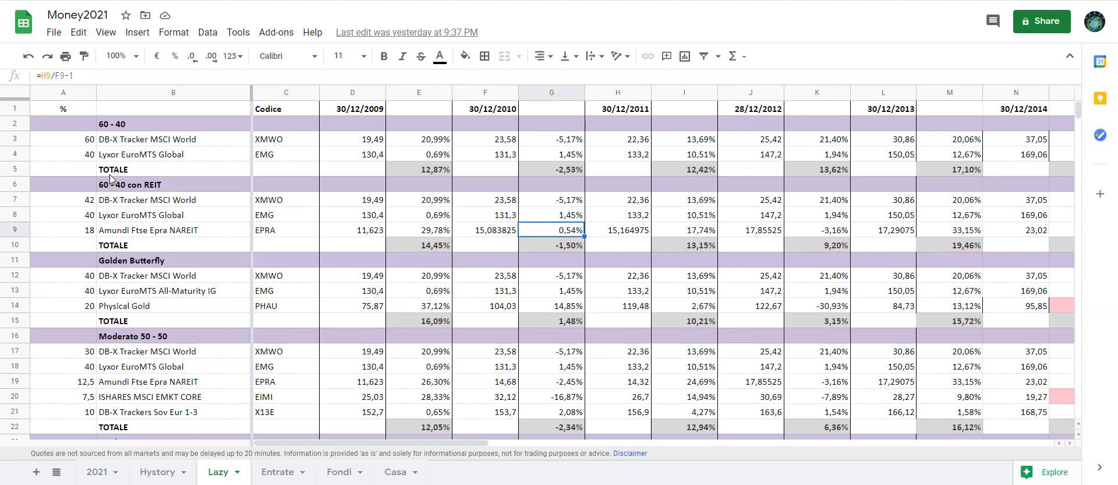
key(Down)
key(Left)
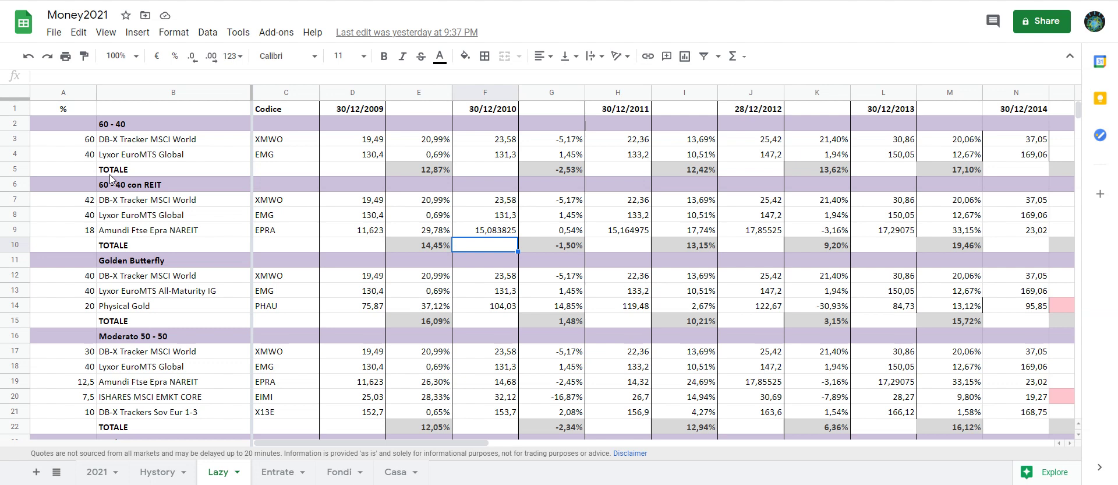
key(Down)
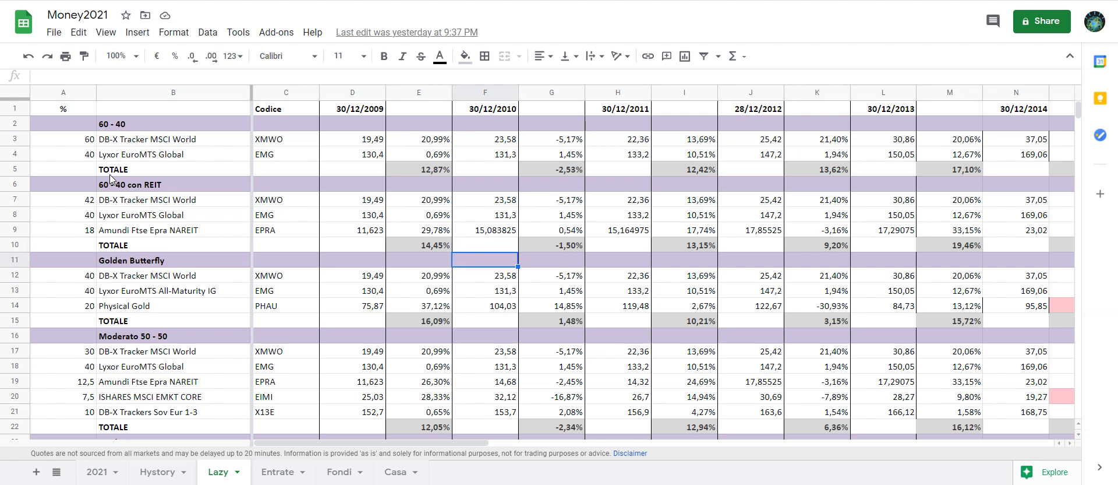
key(Right)
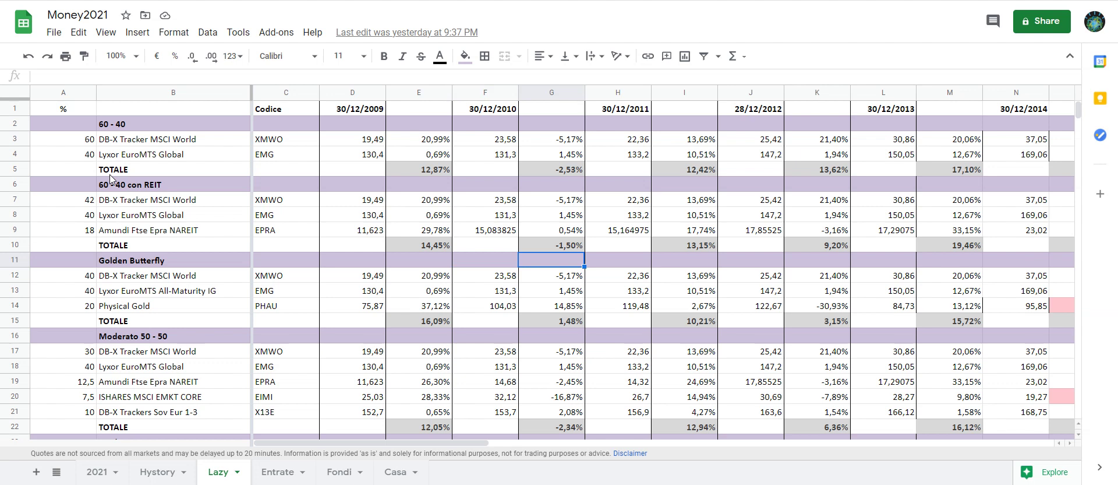
key(Up)
key(Up)
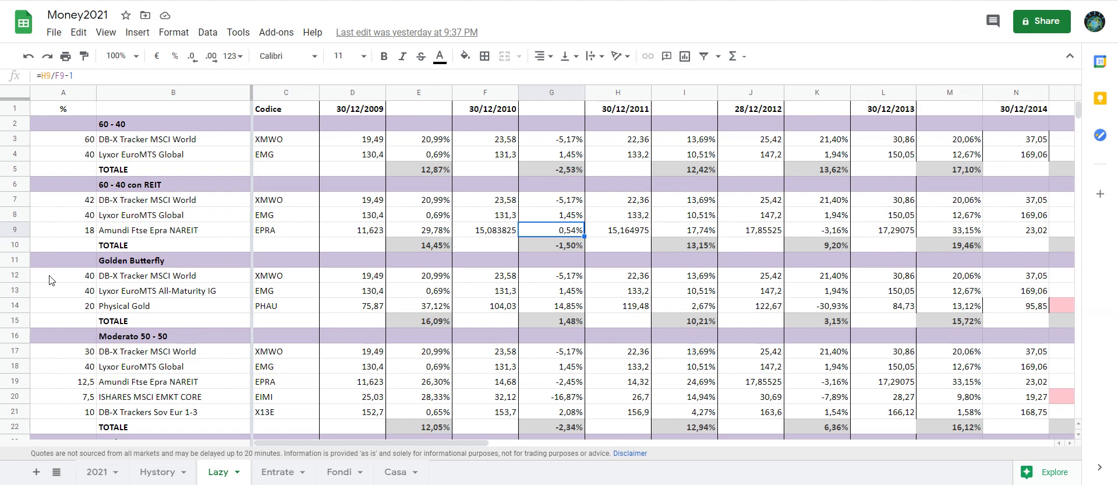
- Examine the Annual. figure, 19/01/2021 price and 2020 return of Amundi Ftse Epra NAREIT in the 60 - 40 con REIT portfolio
scroll(252, 342, right, 1)
scroll(252, 342, right, 15)
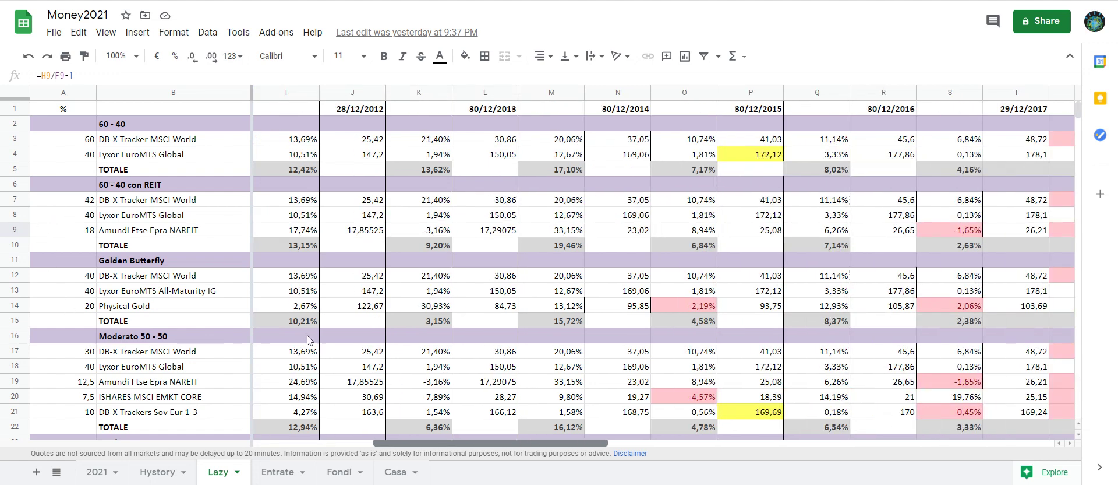
scroll(472, 341, right, 4)
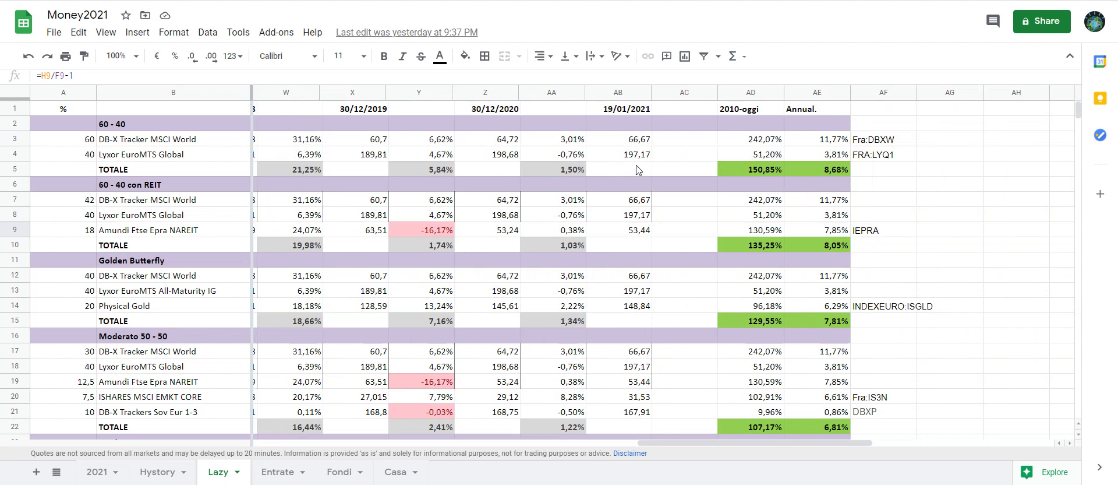
key(ctrl+Right)
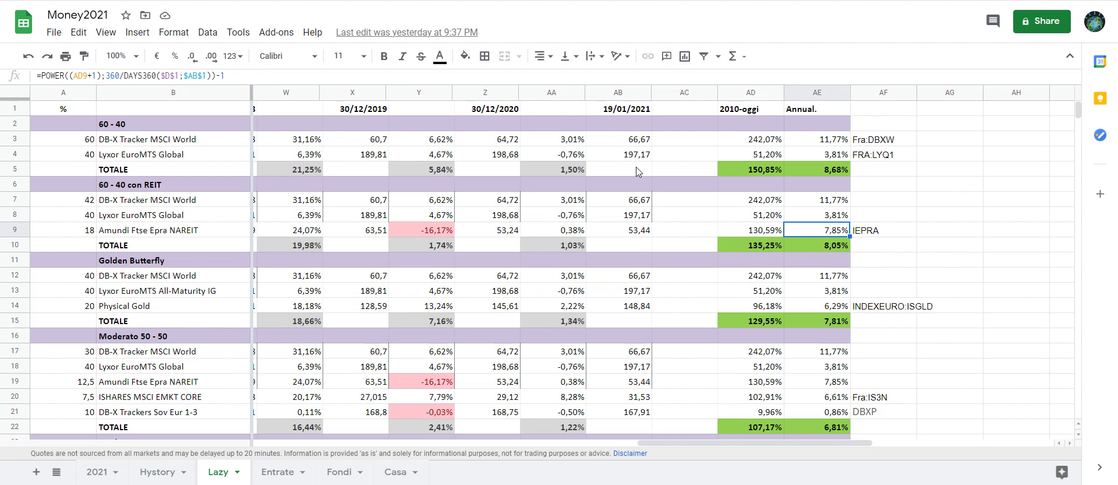
key(Left)
key(Left)
key(Left)
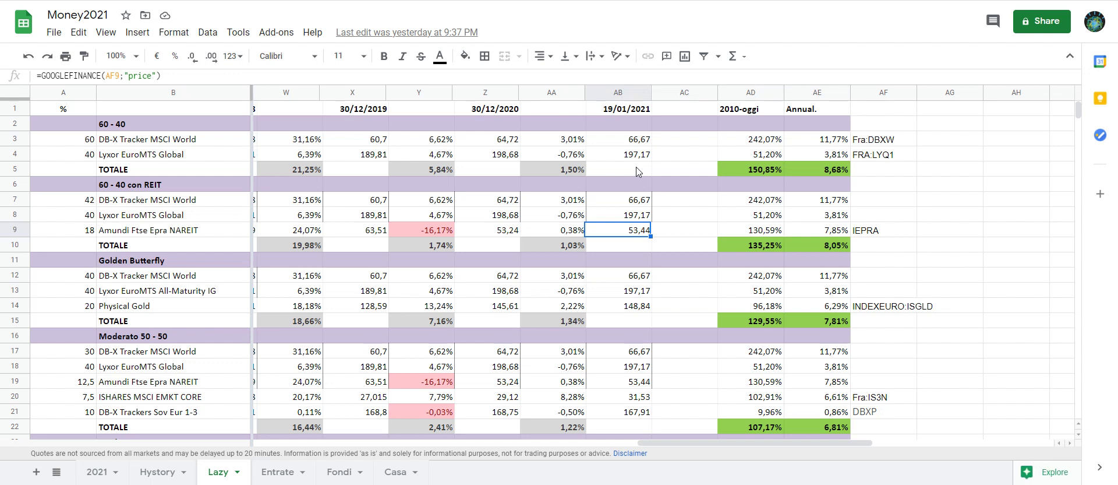
key(Left)
key(Left)
key(Left)
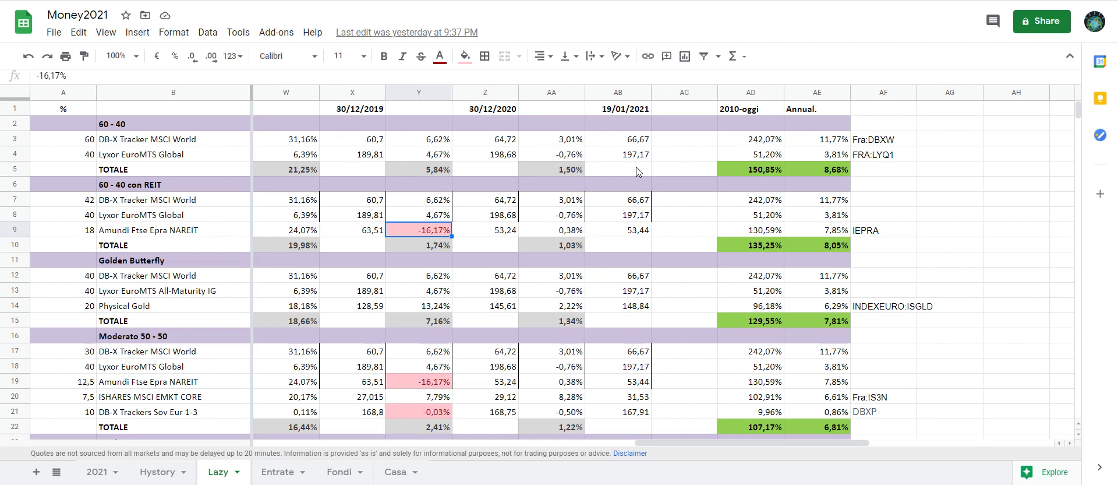
- Return to the Annual. and 2010-oggi cells of Amundi Ftse Epra NAREIT and inspect their formulas
key(Right)
key(Right)
key(Right)
key(Right)
key(Right)
key(Right)
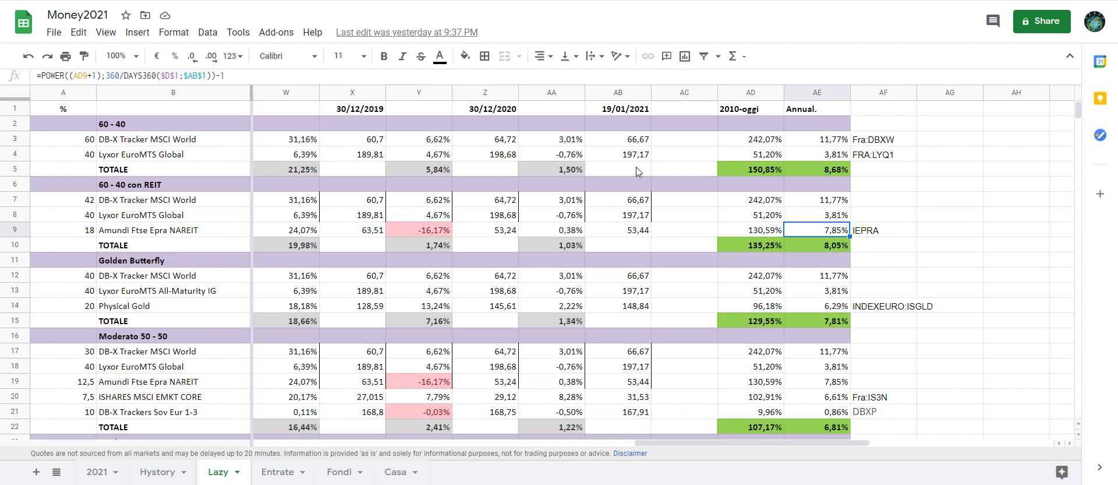
key(Left)
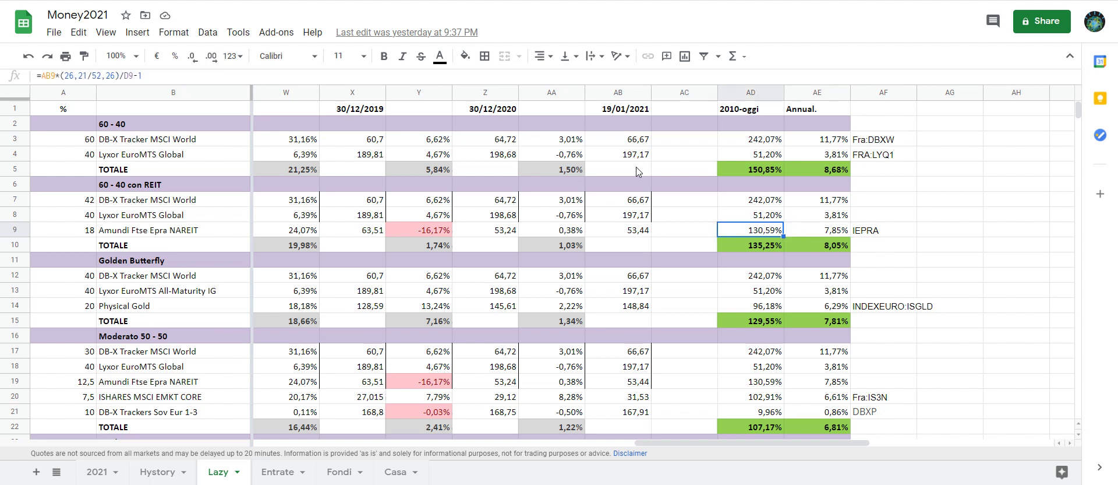
key(Left)
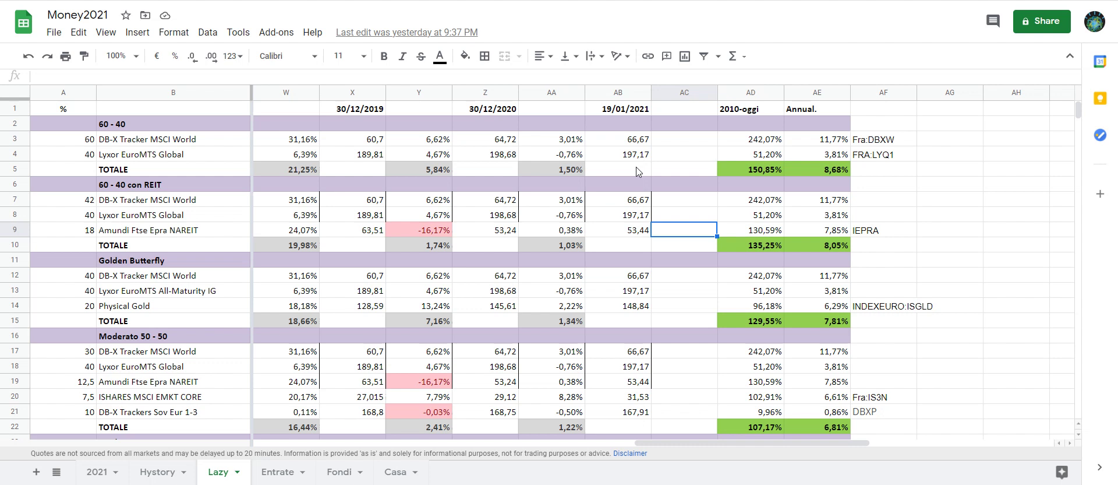
- Inspect the 2010-oggi and Annual. totals in the TOTALE row of the 60 - 40 con REIT portfolio
key(Down)
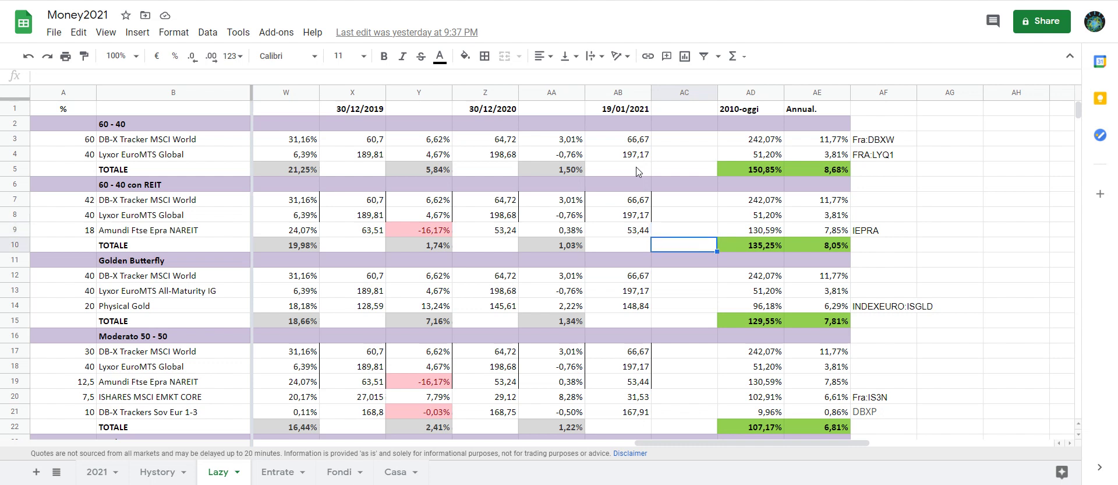
key(Right)
key(Right)
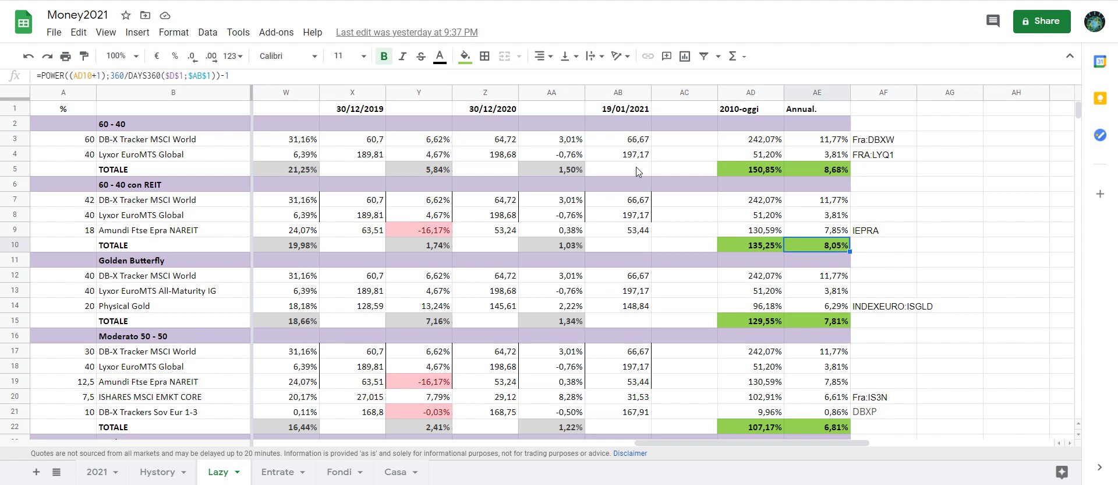
key(Left)
key(Left)
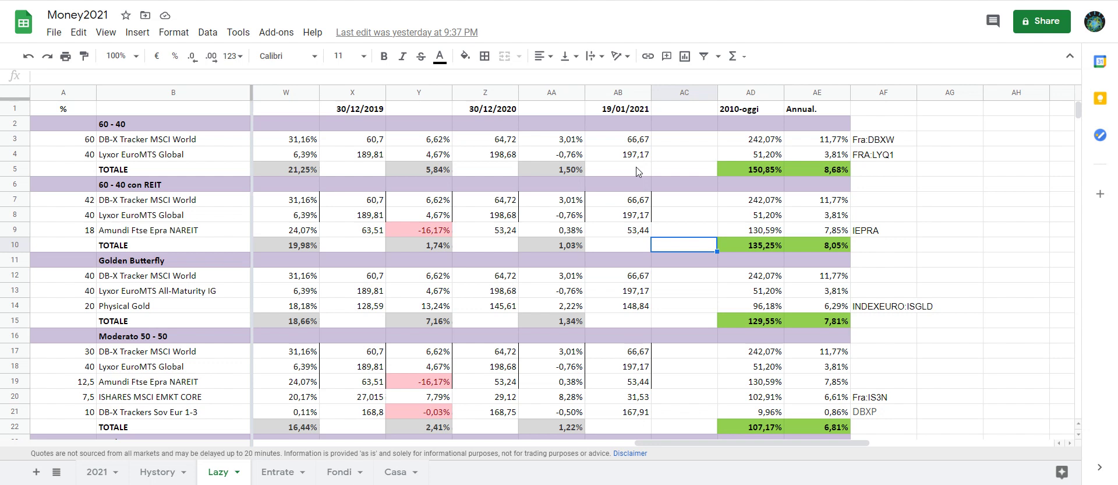
- Examine the Golden Butterfly portfolio's yearly prices and returns, going back from 19/01/2021 to its ETF codes and 30/12/2009 prices
key(Down)
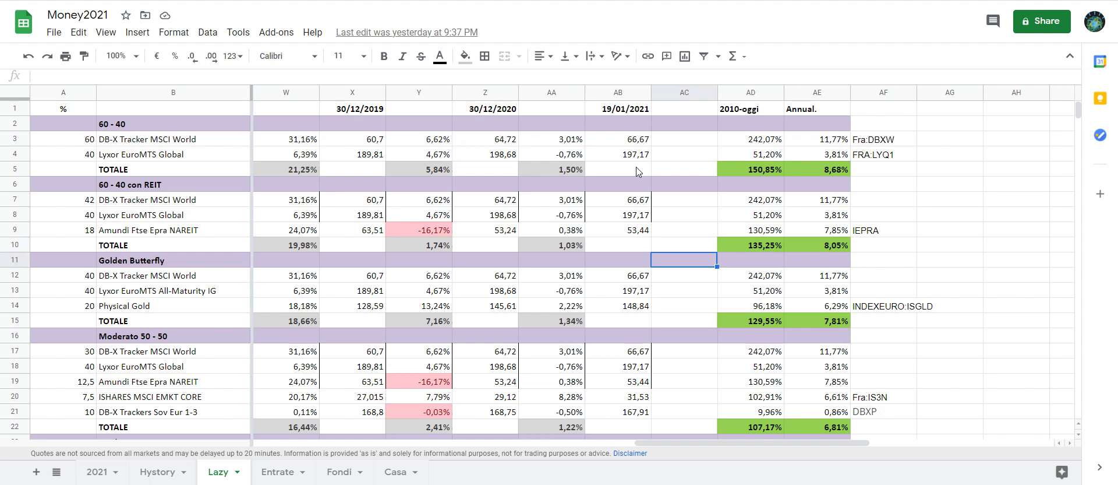
key(Left)
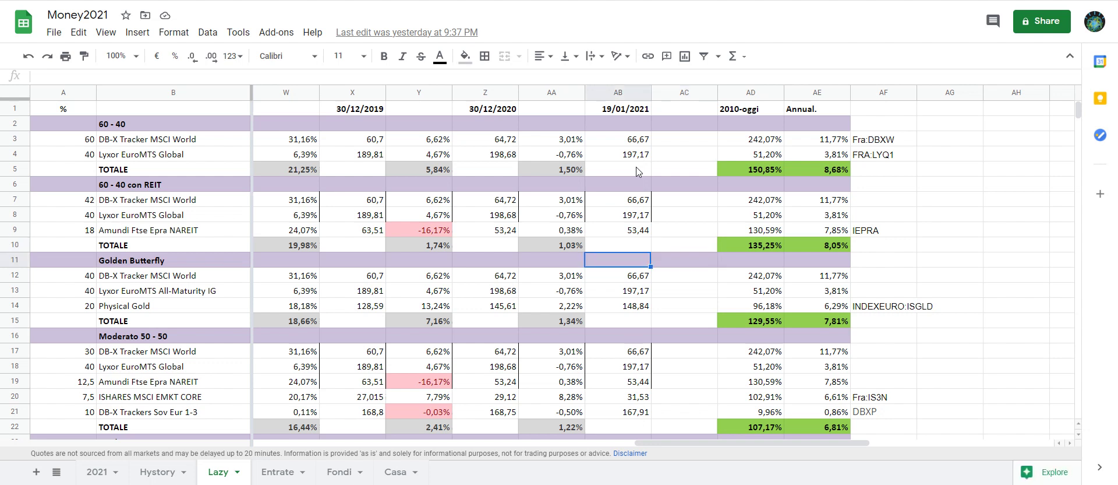
key(Left)
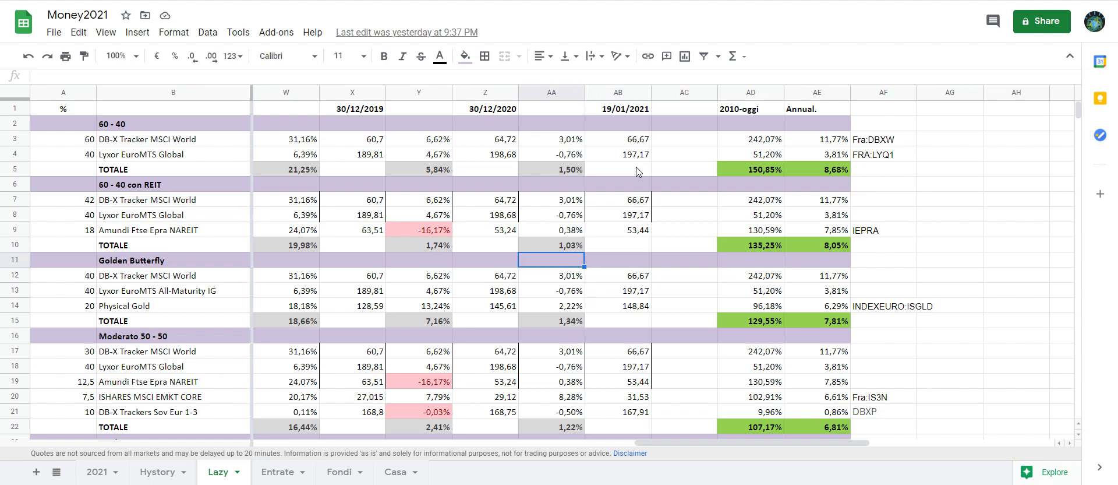
key(Left)
key(Left)
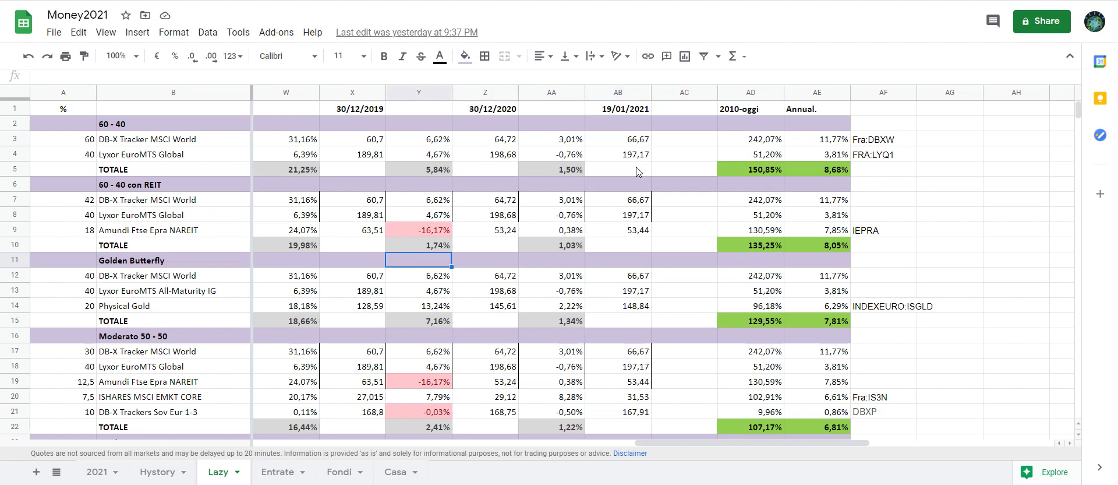
key(Left)
key(Left)
key(Left)
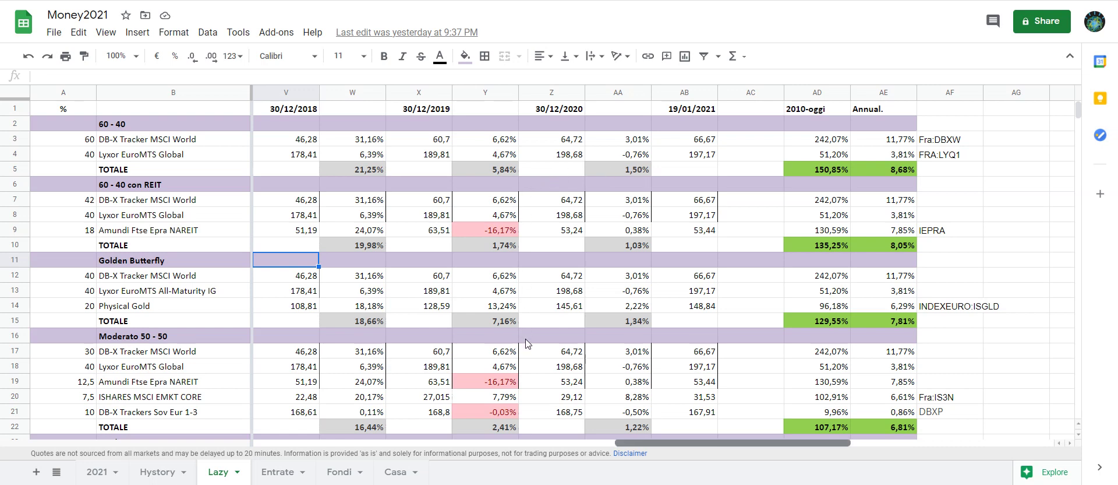
scroll(495, 342, left, 5)
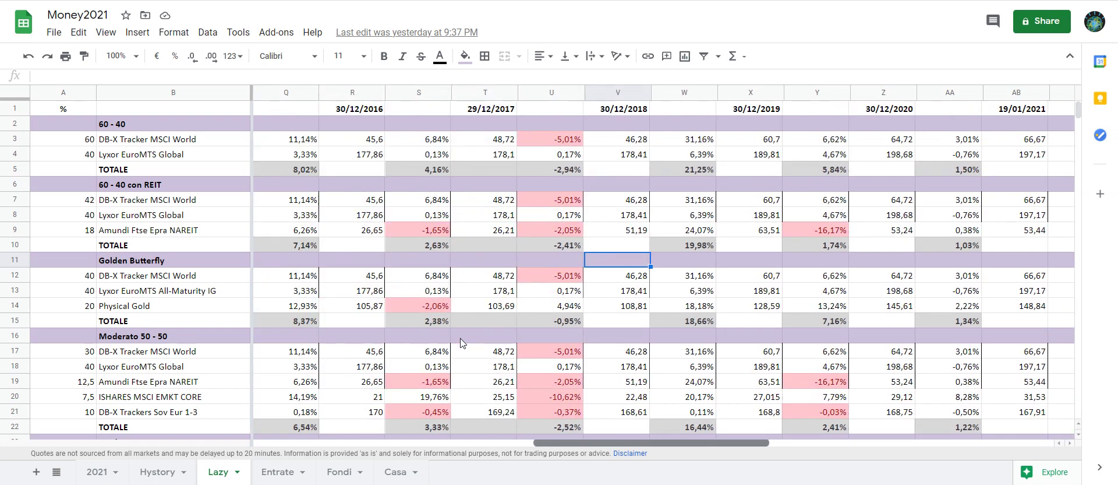
scroll(463, 342, left, 7)
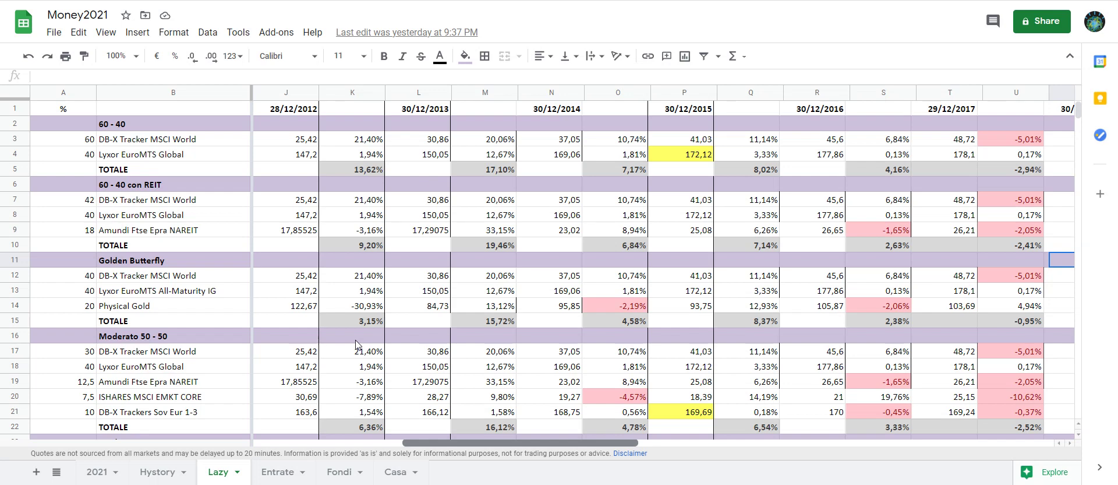
scroll(347, 344, left, 4)
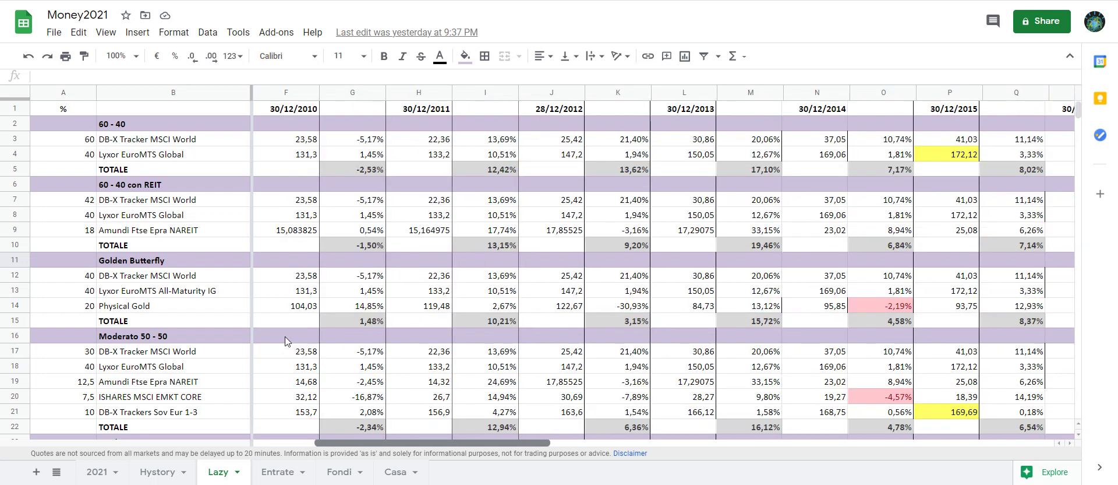
scroll(285, 341, left, 3)
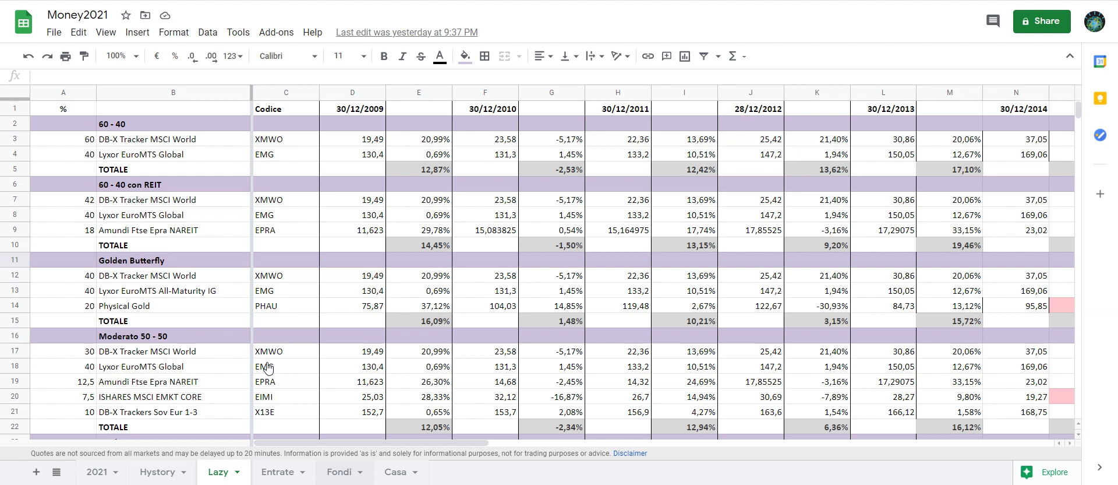
- Switch to the Fondi sheet and select the Golden Butterfly Semplificata row's yearly returns for review
key(ctrl+shift+Page_Down)
key(ctrl+shift+Page_Down)
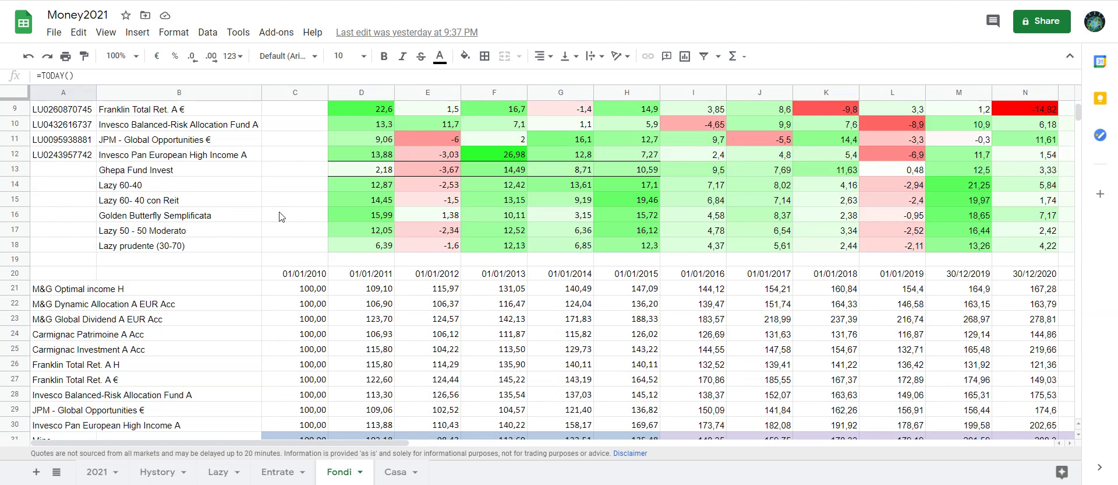
key(ctrl+z)
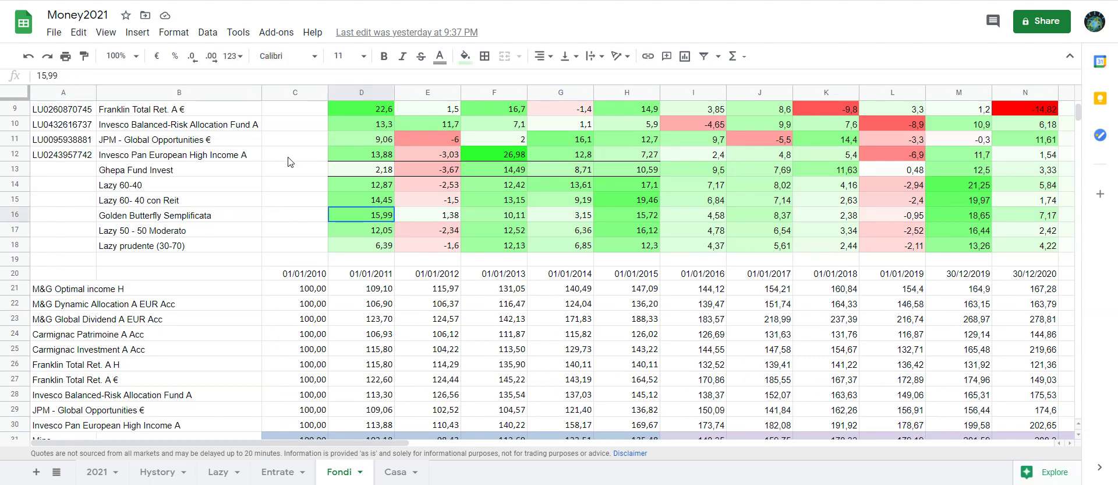
key(shift+Right)
key(shift+Right)
key(shift+Right)
key(shift+Right)
key(shift+Right)
key(shift+Right)
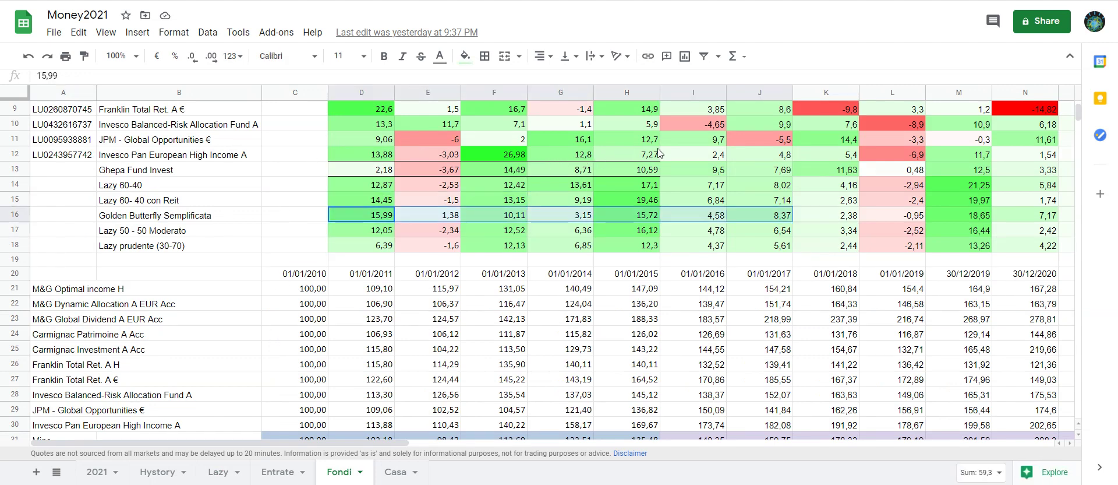
key(shift+Right)
key(shift+Right)
key(shift+Right)
key(shift+Right)
key(shift+Right)
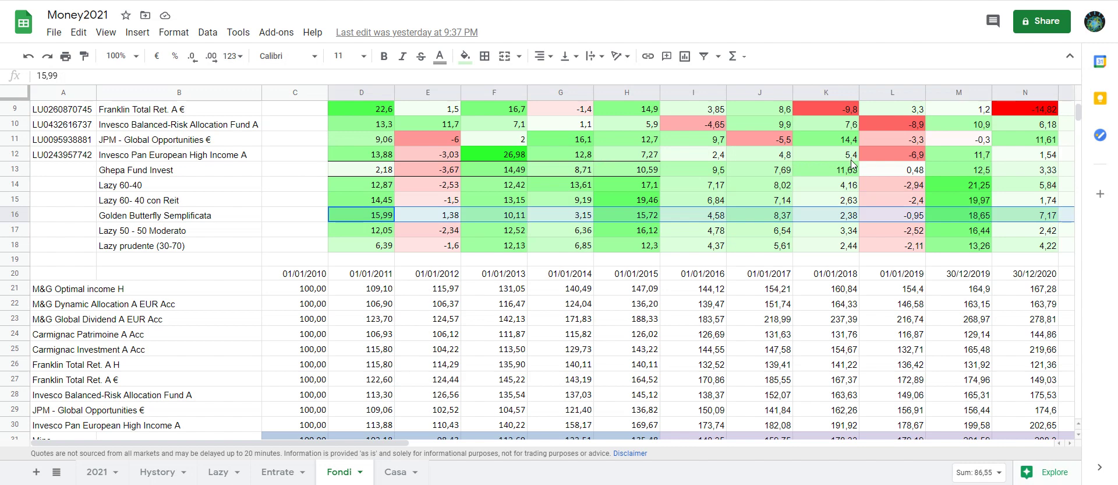
- Extend the Golden Butterfly Semplificata selection through the Sharpe R. column and review the row against the year headers
key(shift+Right)
key(shift+Right)
key(shift+Right)
key(shift+Right)
key(shift+Right)
key(shift+Down)
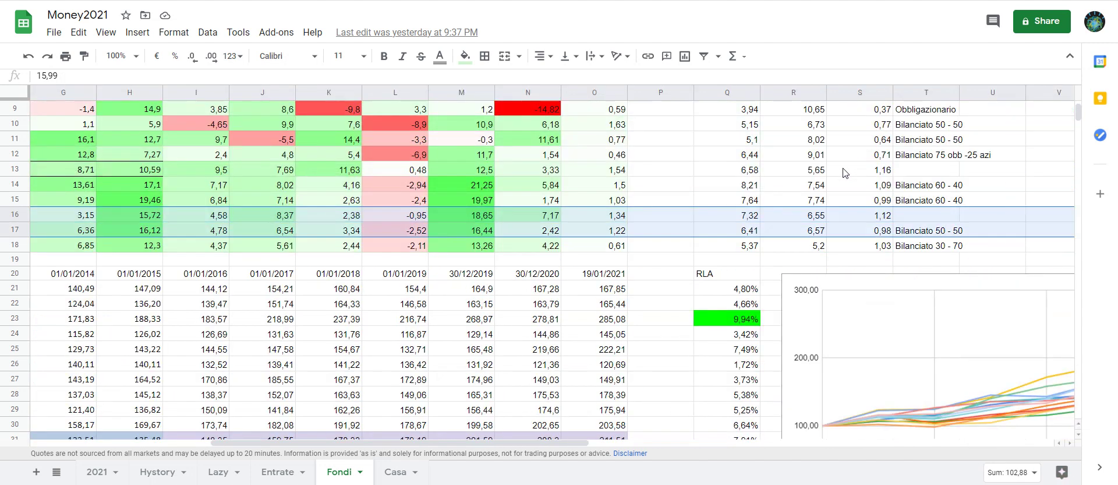
key(shift+Left)
key(shift+Left)
key(shift+Left)
key(shift+Up)
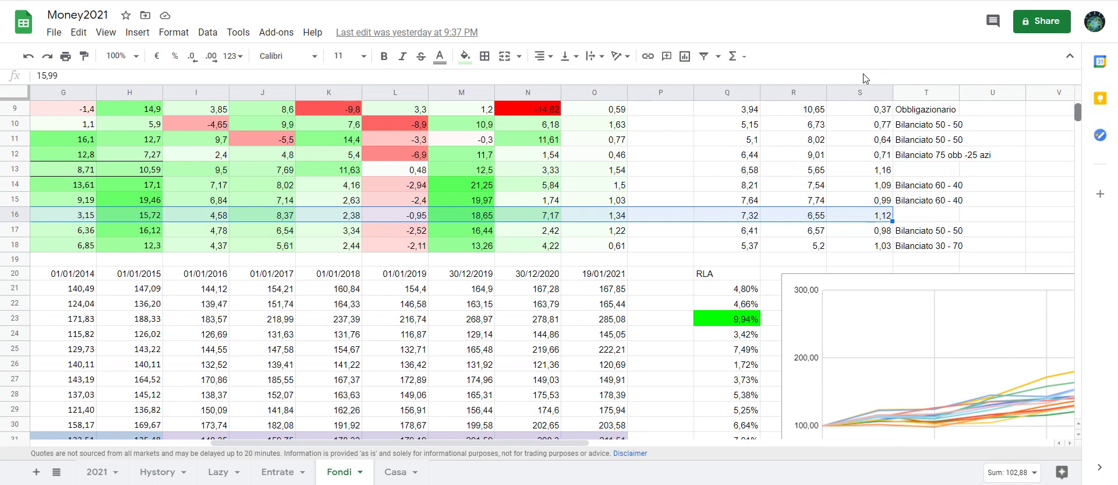
scroll(865, 78, up, 3)
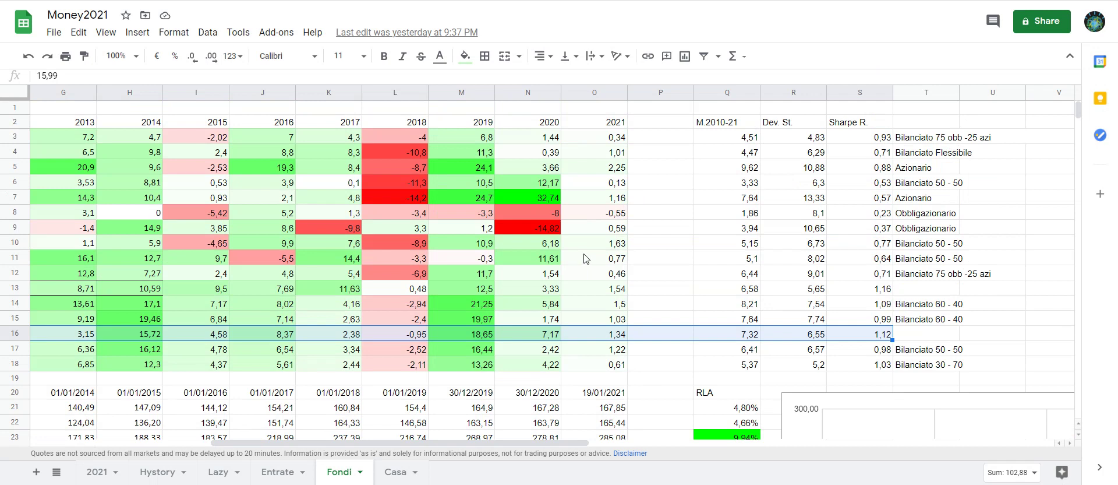
- Inspect Golden Butterfly Semplificata's M.2010-21 and Dev. St. formulas, comparing its average with that of Lazy 60- 40 con Reit
key(Right)
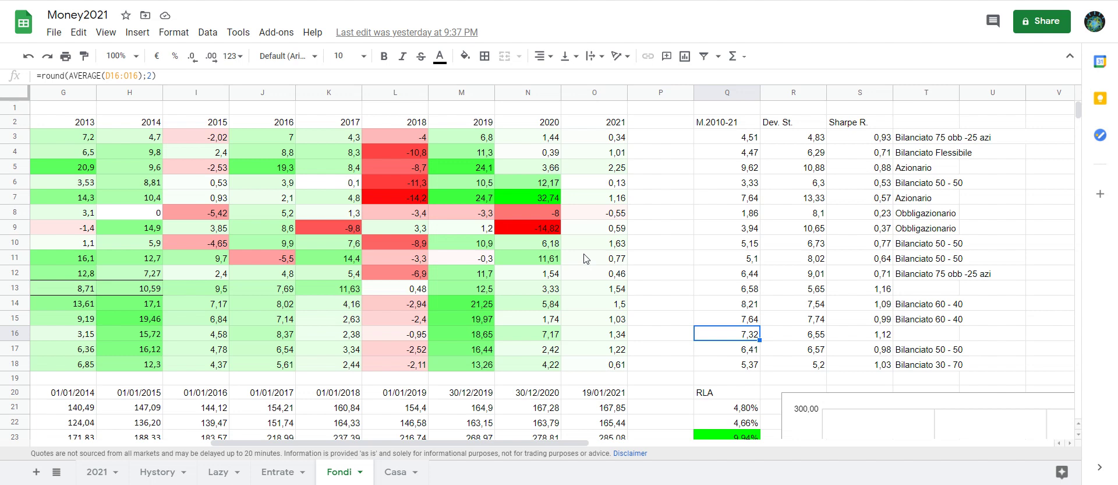
key(Up)
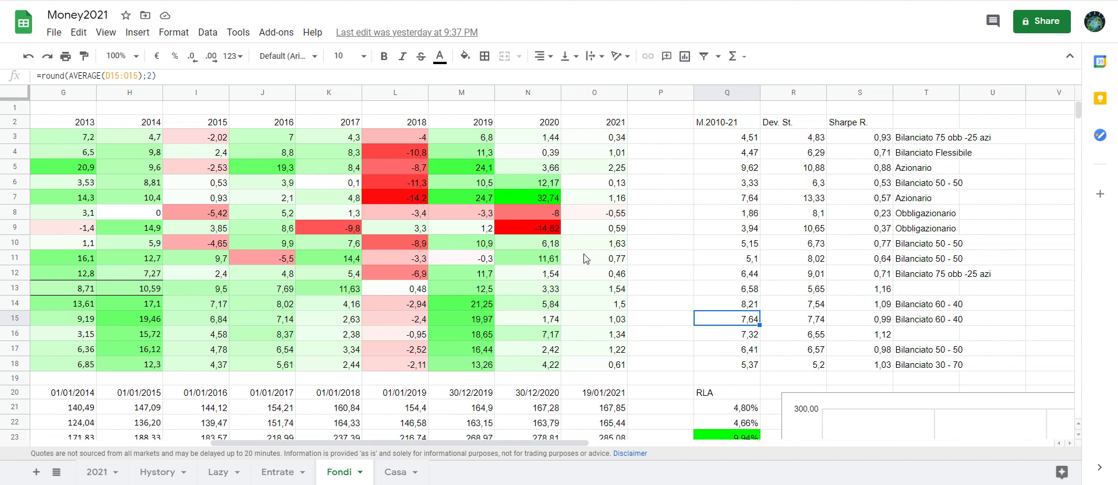
key(Down)
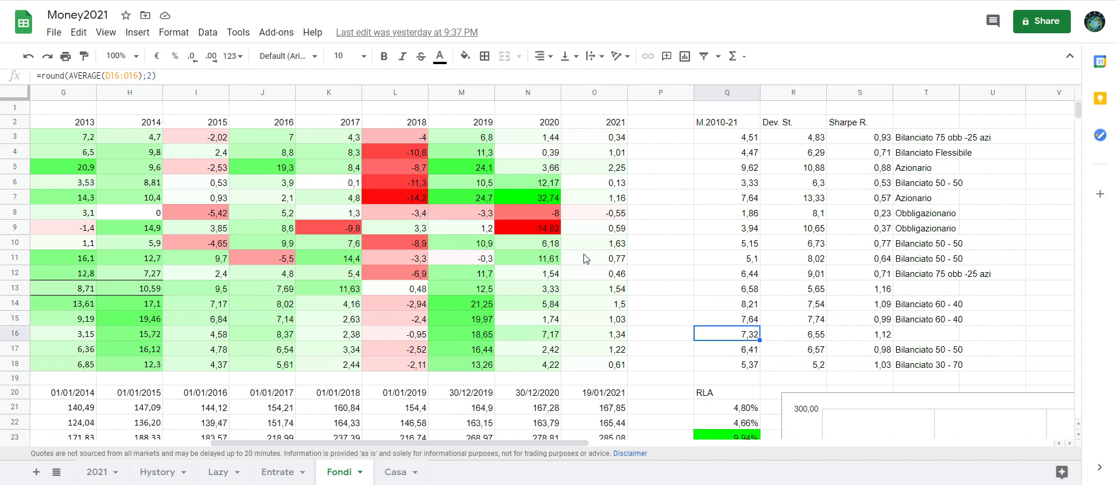
key(Right)
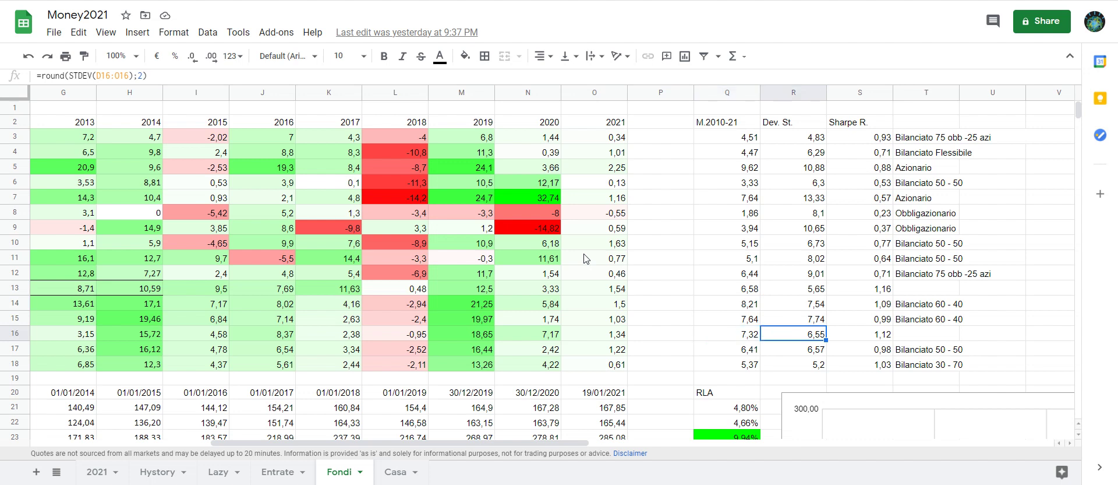
- Compare the Sharpe R. cells of Lazy 60-40, Lazy 60- 40 con Reit and Golden Butterfly Semplificata, rechecking the latter's Dev. St
key(Right)
key(Up)
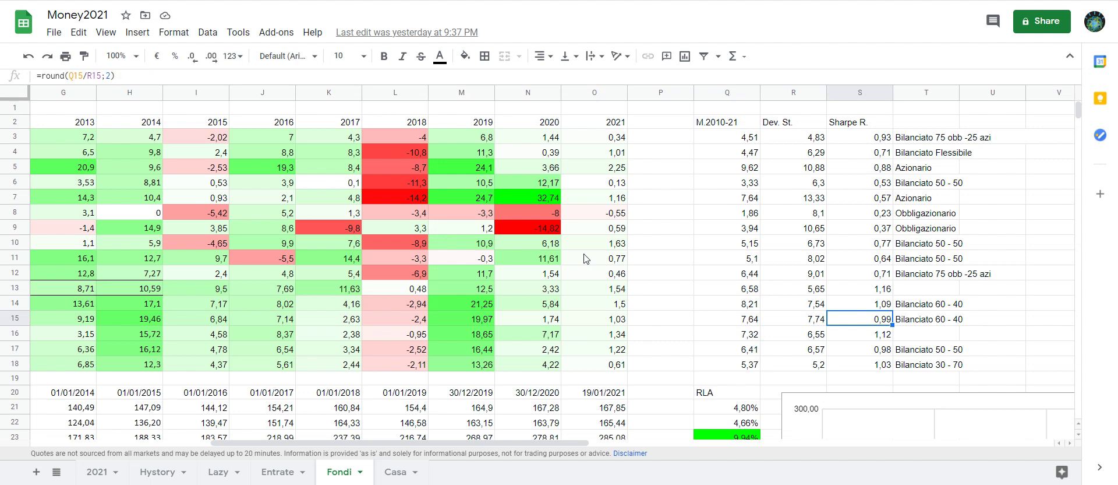
key(Up)
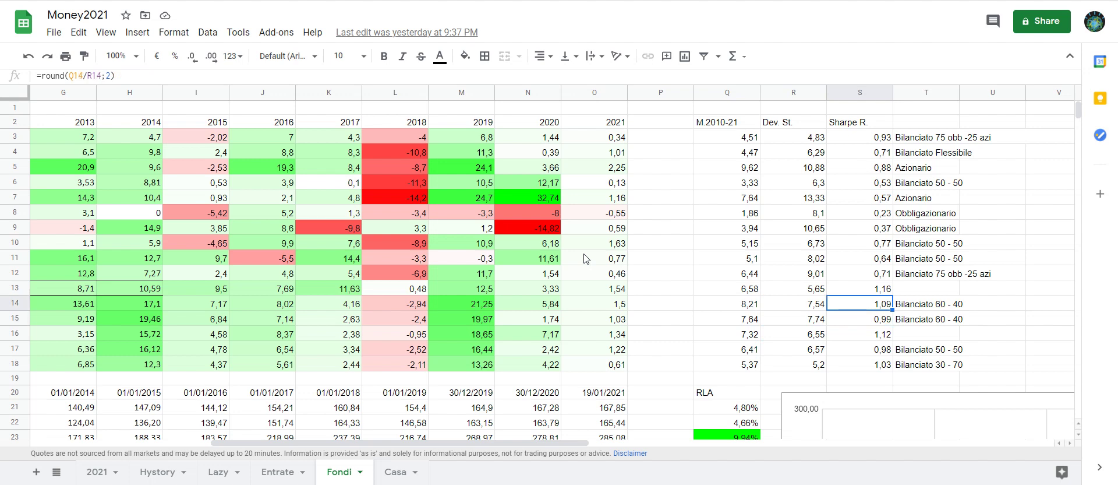
key(Down)
key(Left)
key(Down)
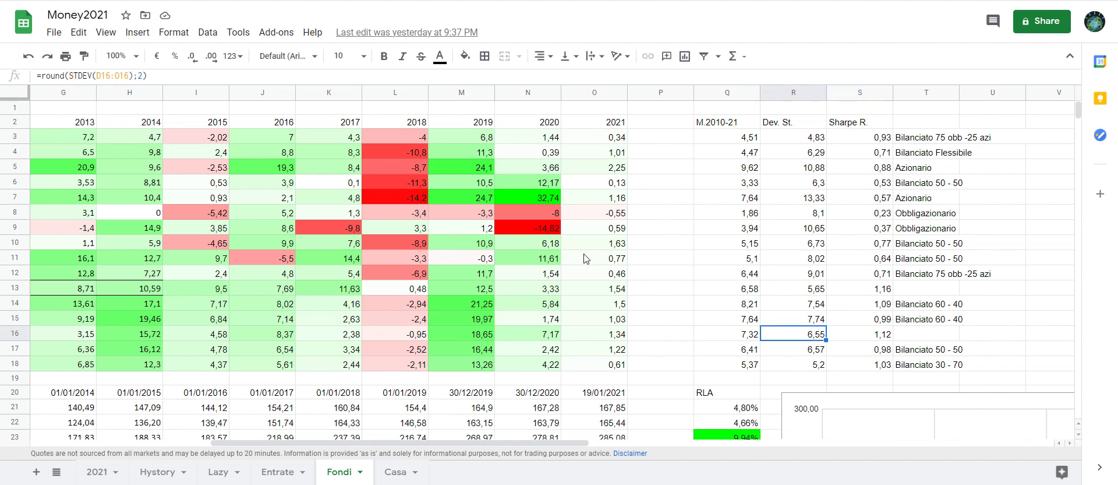
key(Right)
key(Up)
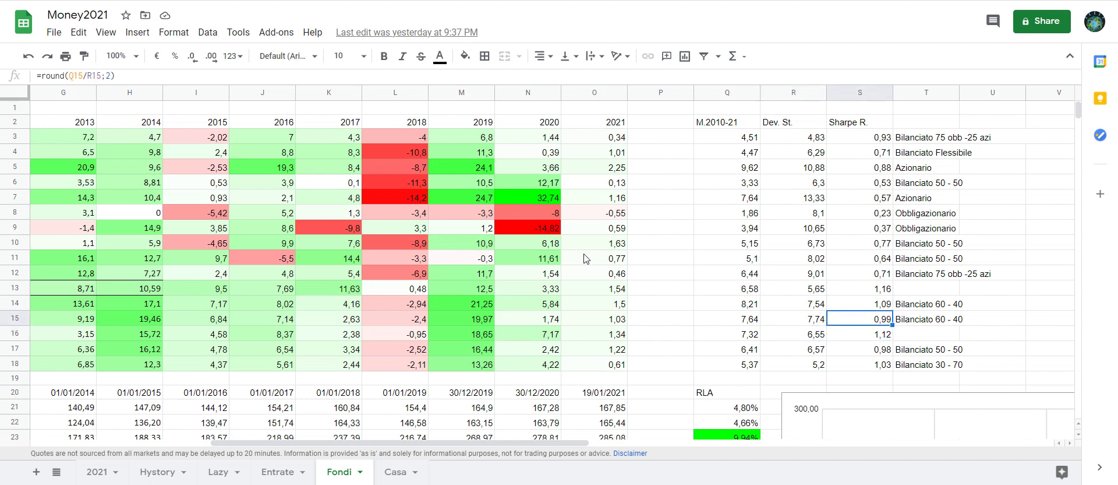
key(Down)
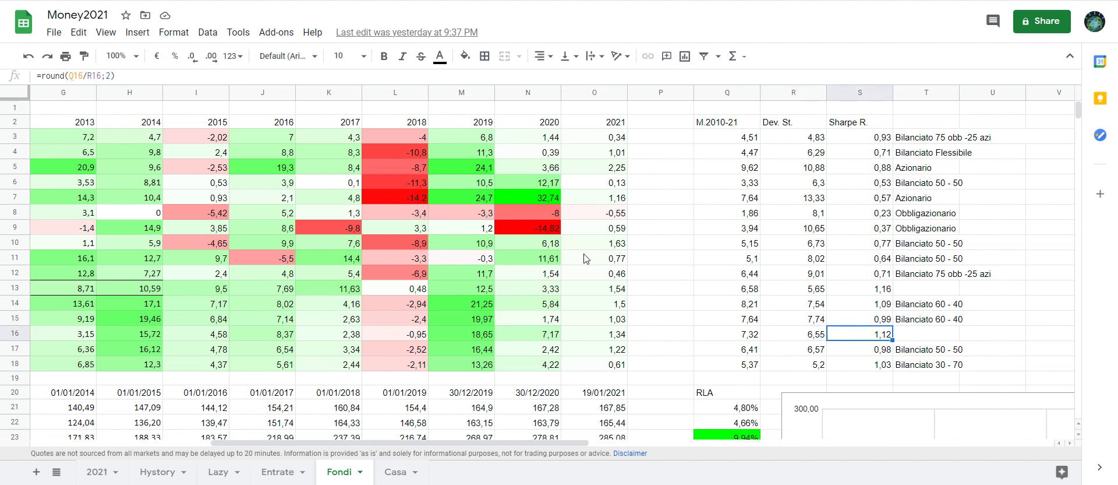
key(Up)
key(Up)
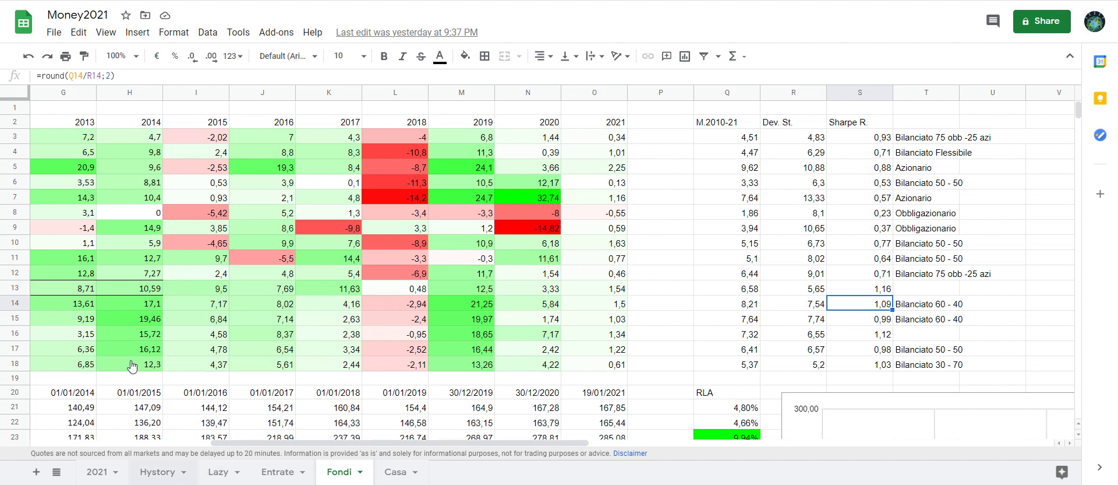
- Return to the Lazy sheet and examine Golden Butterfly's 2013 returns for Physical Gold and DB-X Tracker MSCI World, plus gold's 30/12/2013 price
key(ctrl+shift+Page_Up)
key(ctrl+shift+Page_Up)
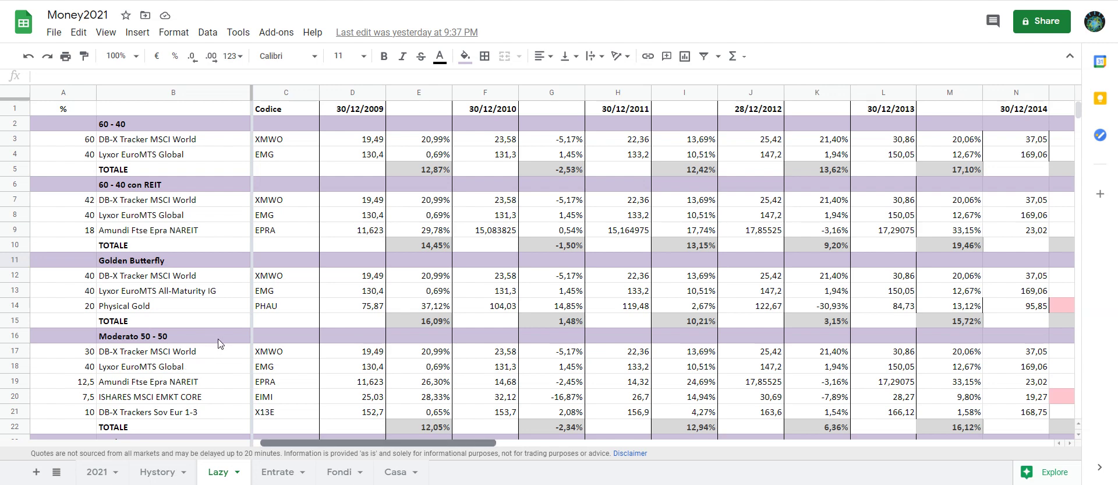
scroll(225, 344, right, 1)
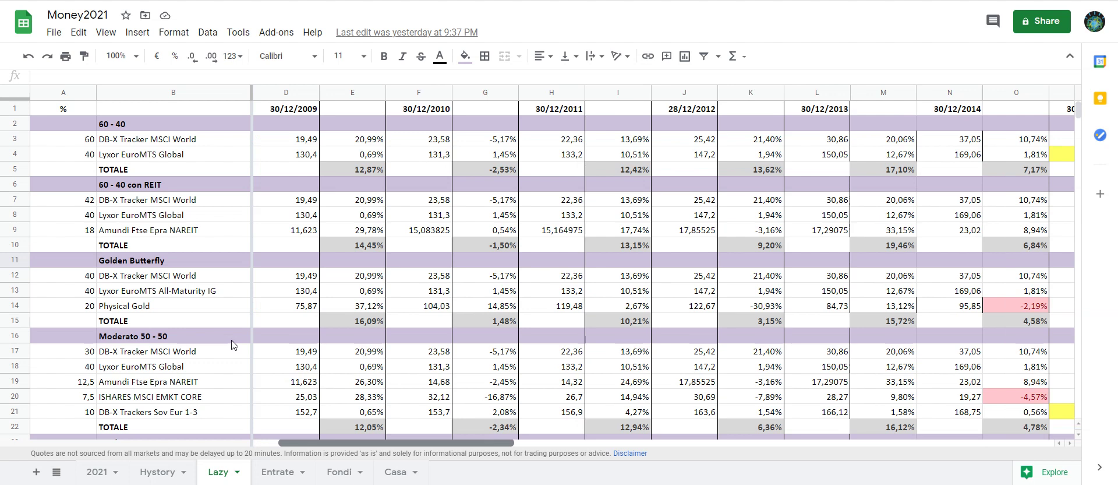
scroll(242, 343, right, 1)
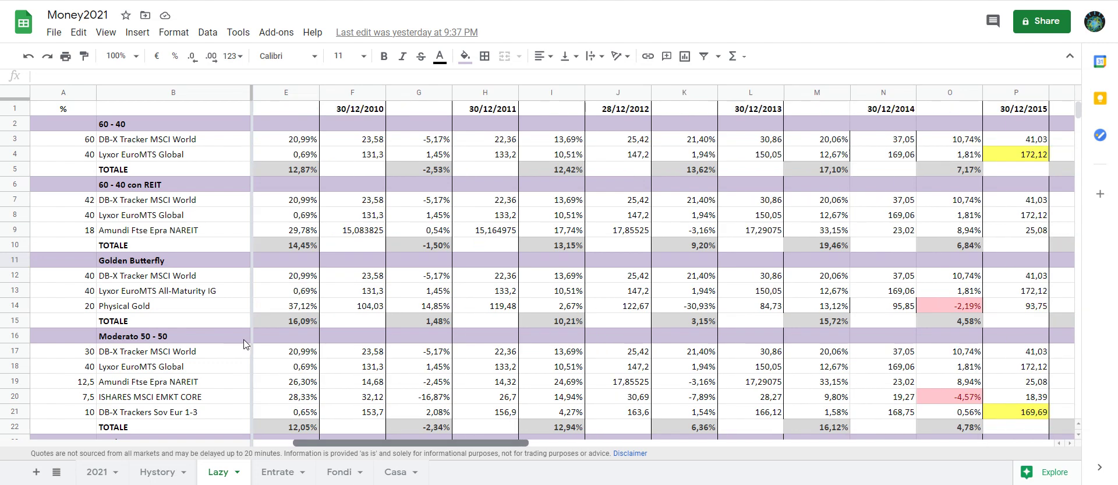
scroll(257, 343, right, 1)
scroll(261, 342, right, 1)
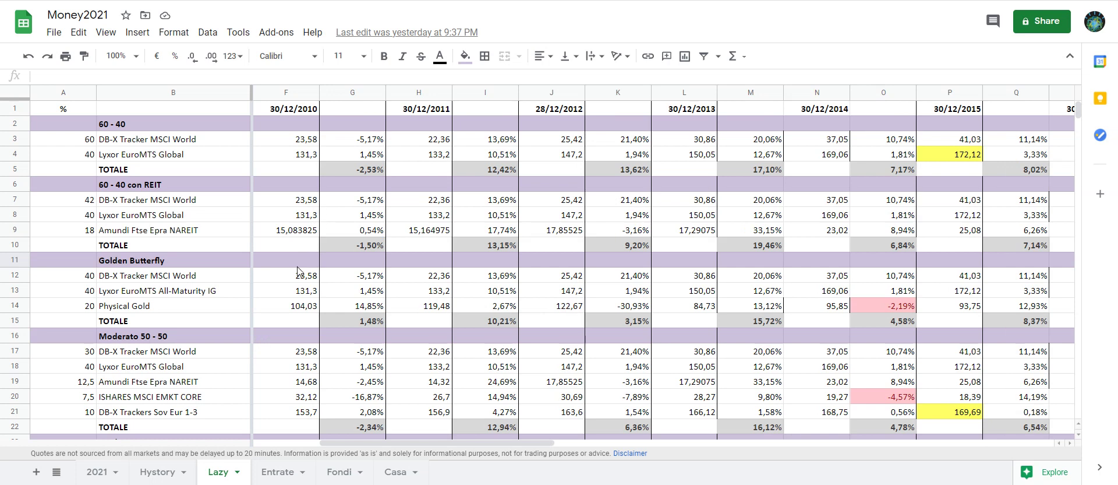
key(ctrl+z)
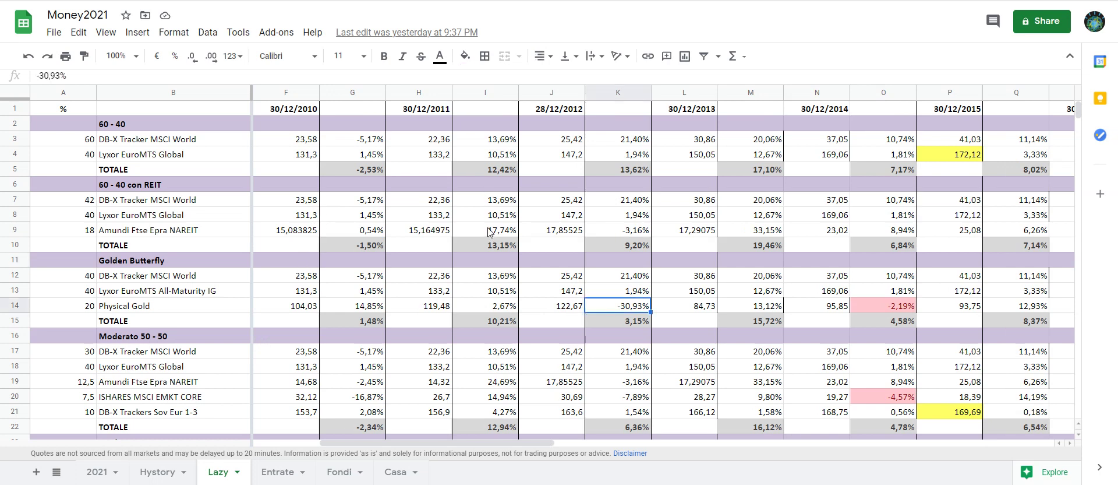
key(ctrl+z)
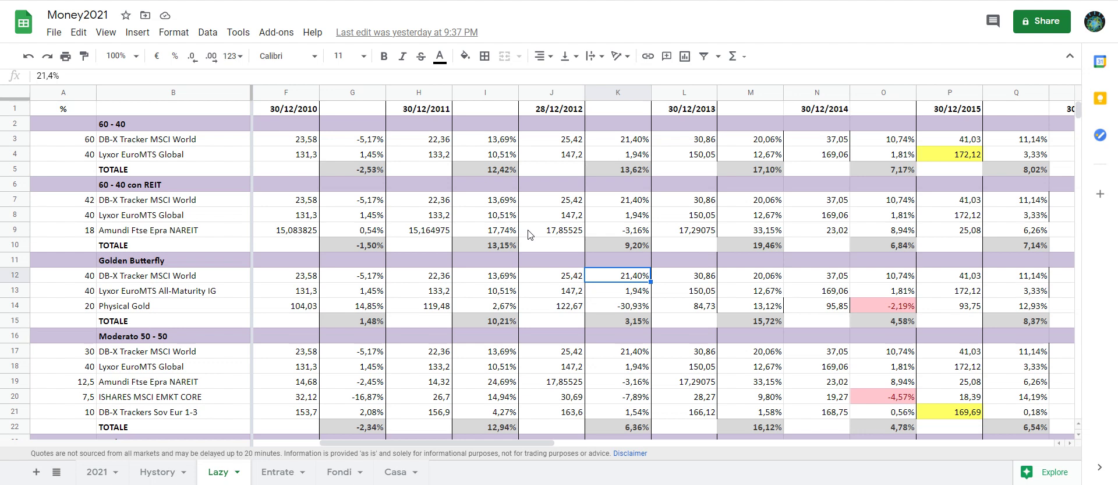
key(Right)
key(Down)
key(Down)
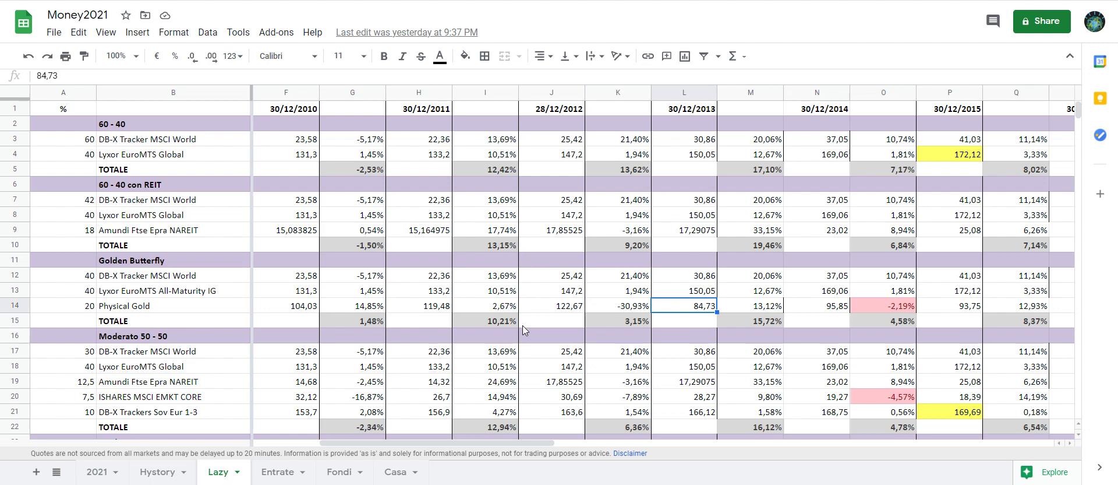
- Review the portfolios' yearly returns from 2014 to 19/01/2021 and inspect the Annual. formula in Golden Butterfly's TOTALE row
scroll(466, 347, right, 3)
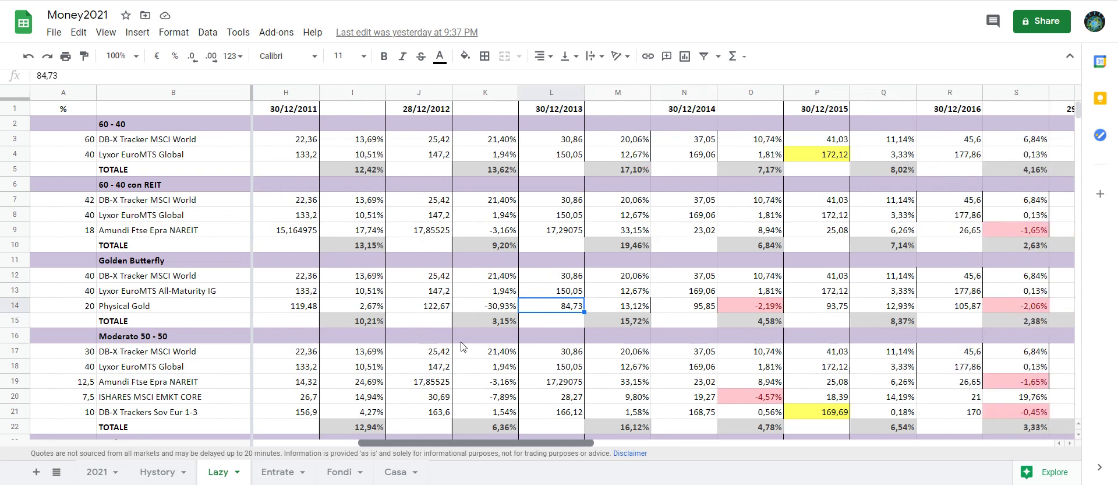
scroll(481, 347, right, 4)
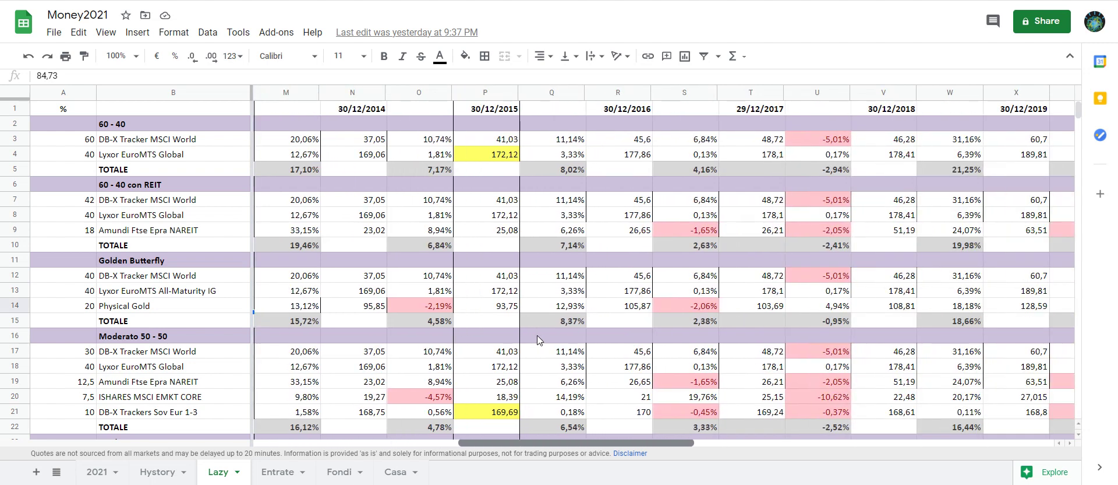
scroll(542, 340, right, 3)
scroll(582, 334, right, 5)
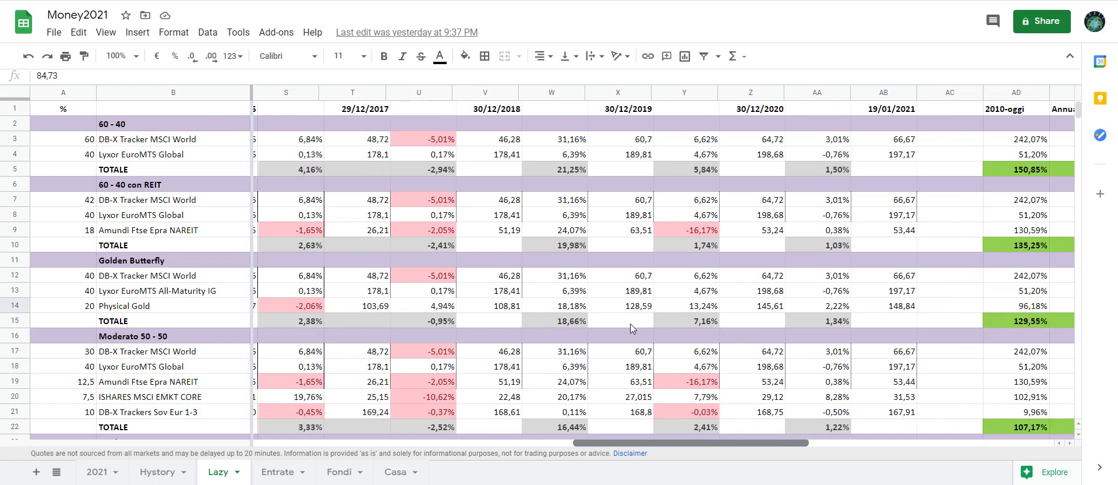
scroll(658, 326, right, 2)
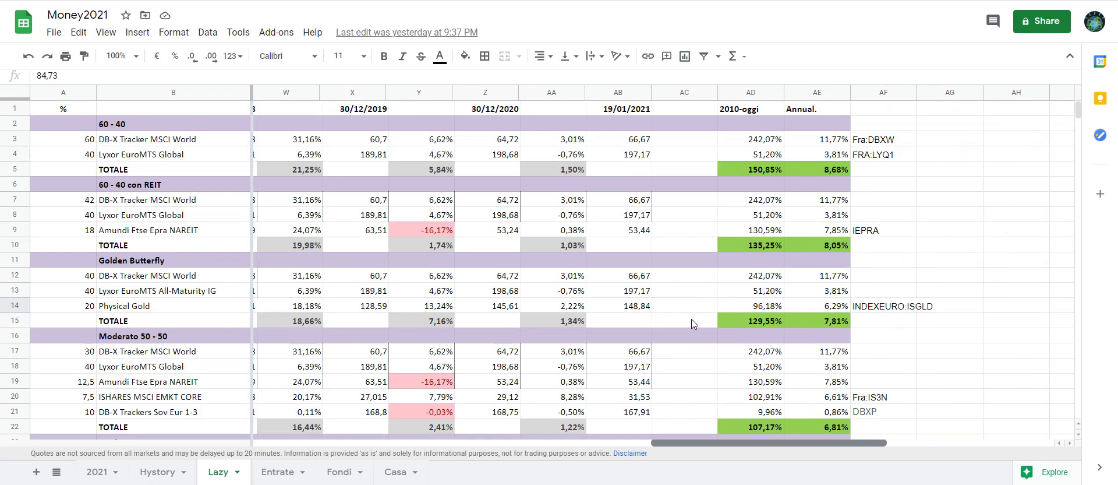
scroll(698, 323, right, 1)
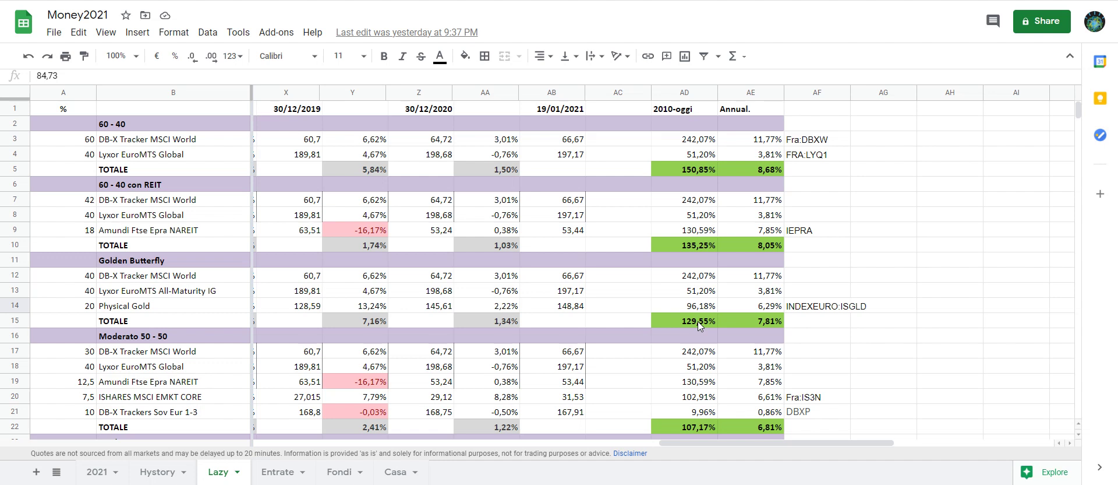
key(Right)
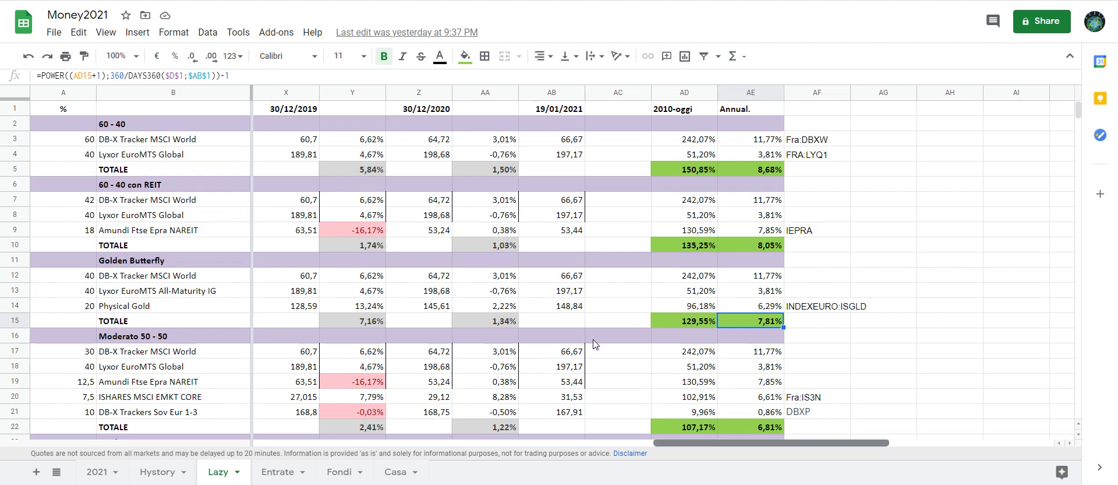
- Go back to the portfolios' earlier yearly prices and returns on the Lazy sheet
scroll(582, 340, left, 2)
scroll(563, 344, left, 15)
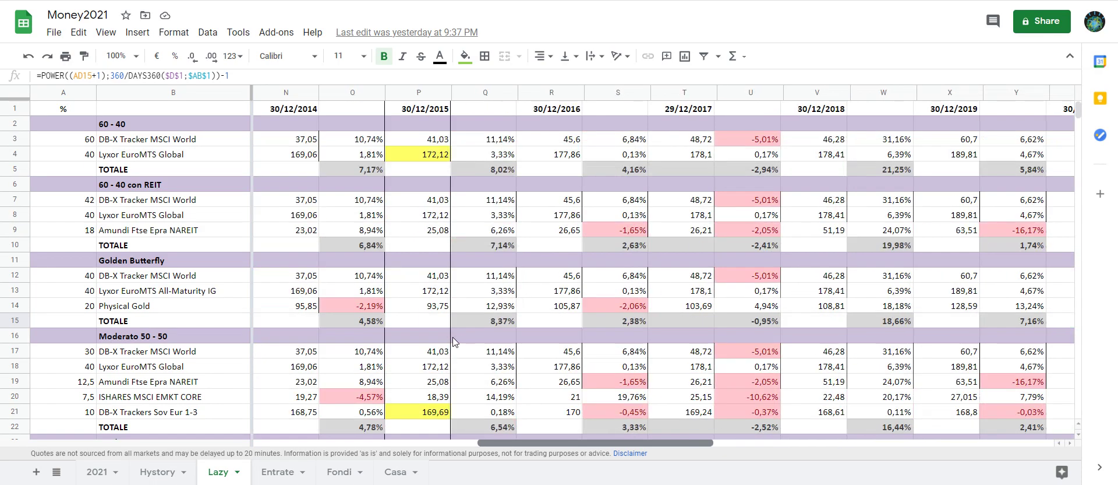